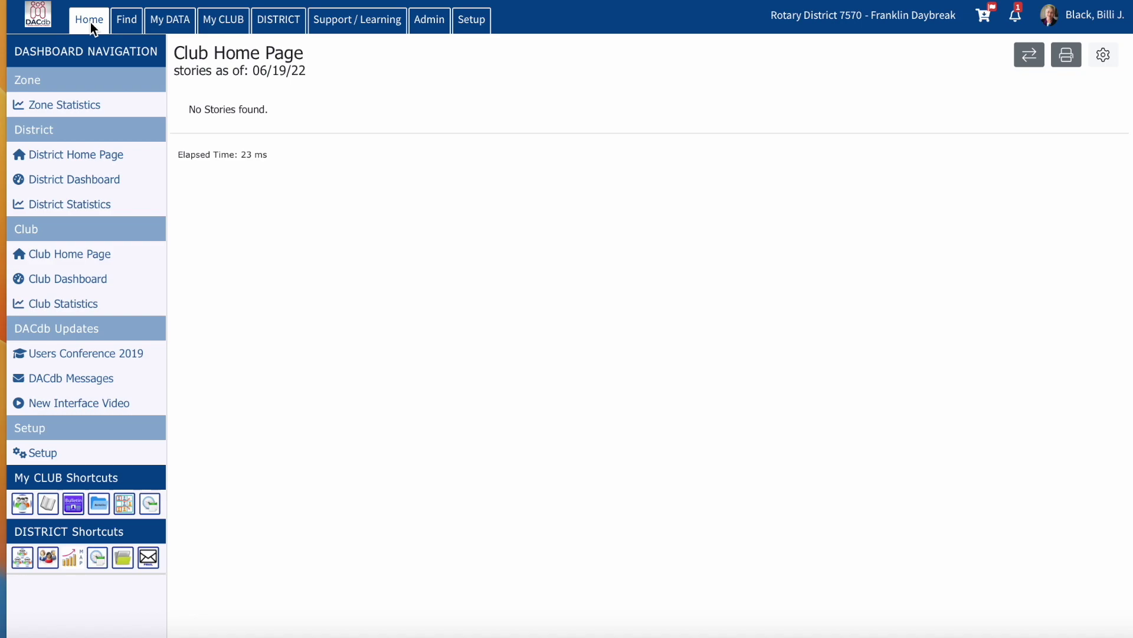
Step: Open the 2023-24 District Committee Listing and search for PIC, which finds no committees
left_click(281, 25)
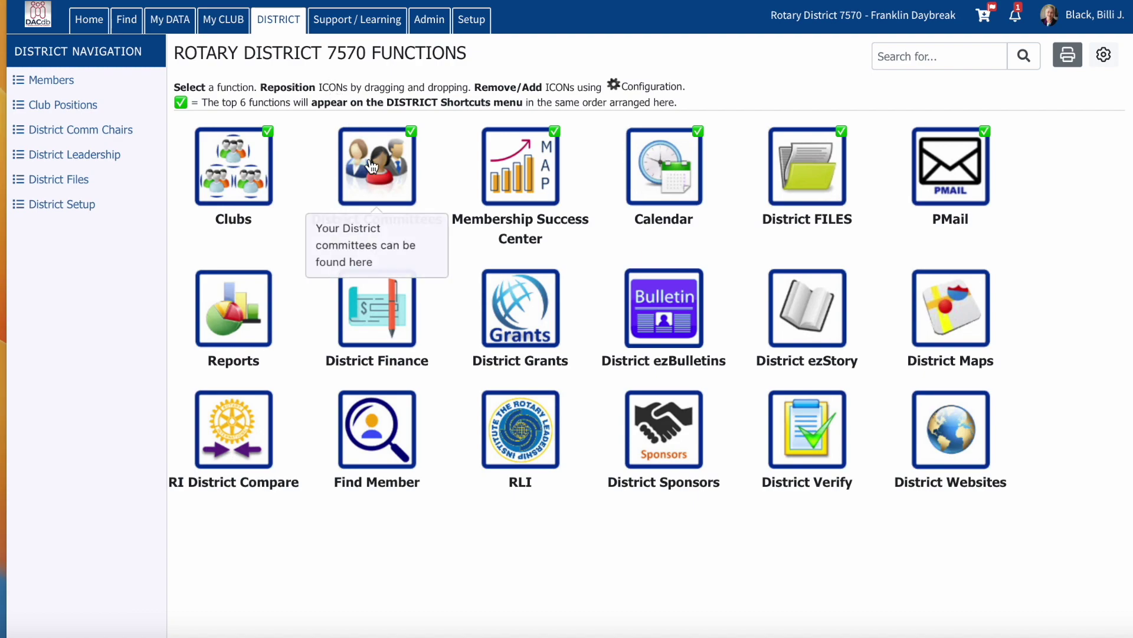
left_click(379, 179)
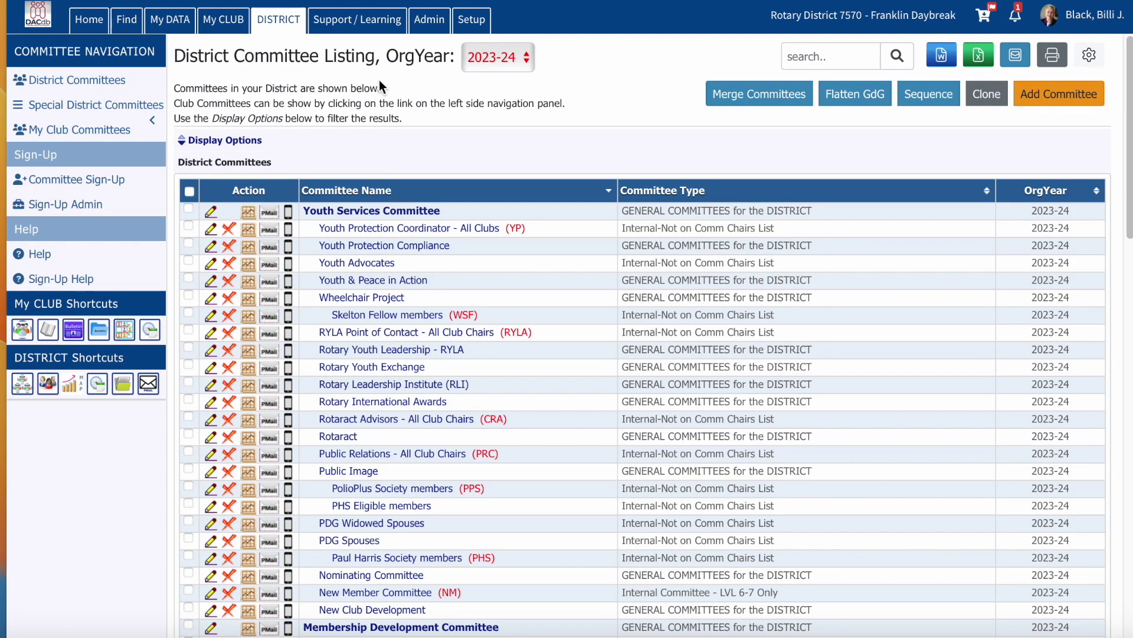
left_click(528, 58)
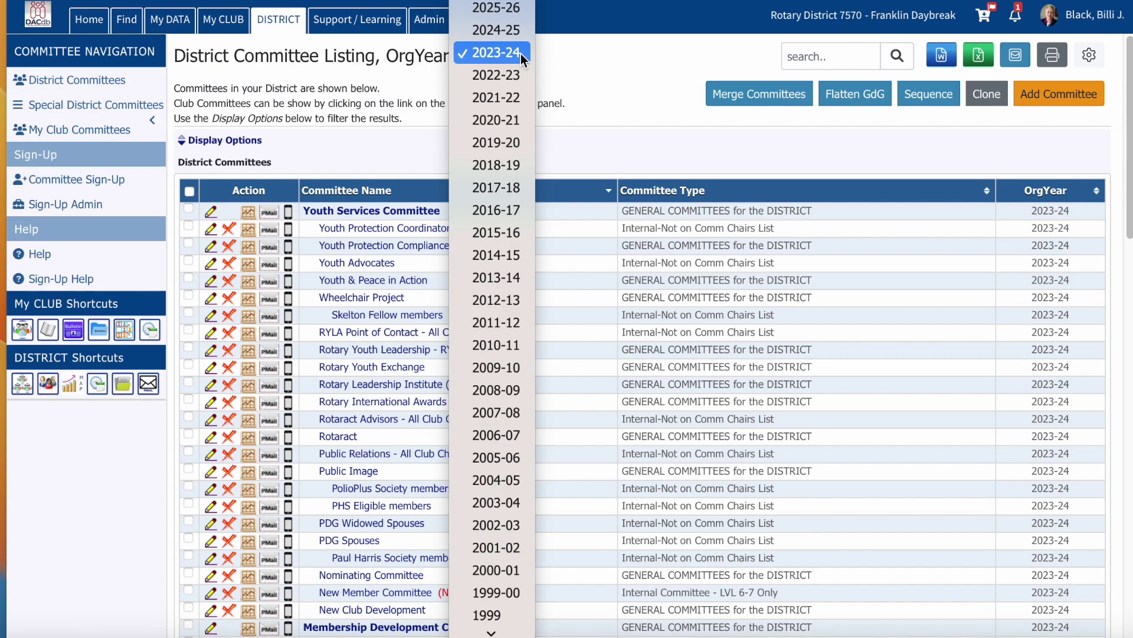
left_click(521, 55)
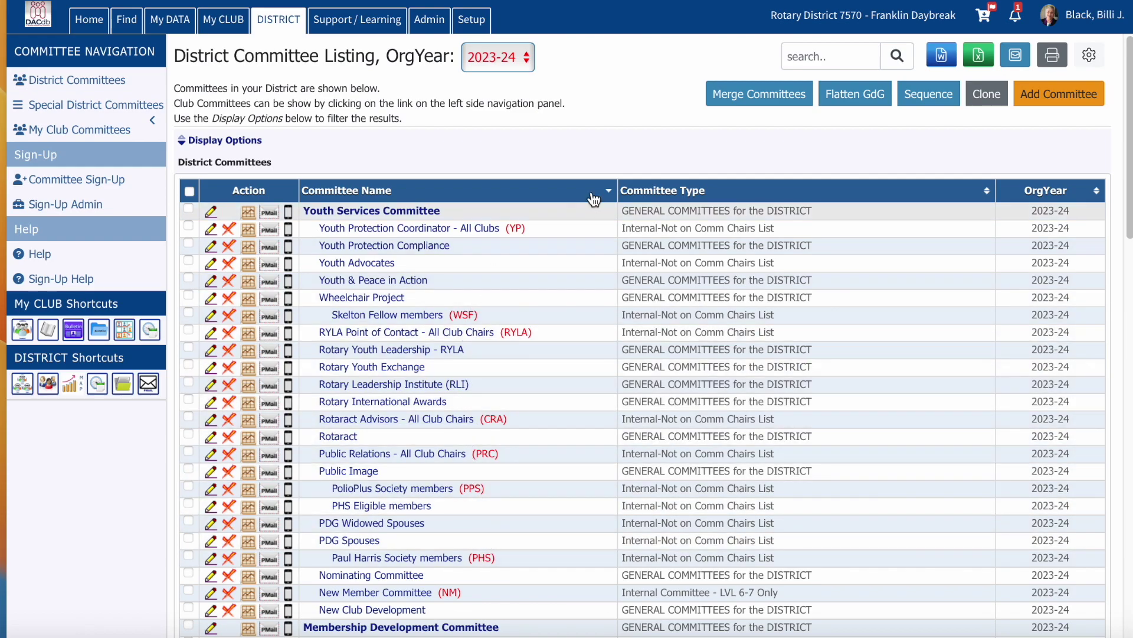
left_click(826, 59)
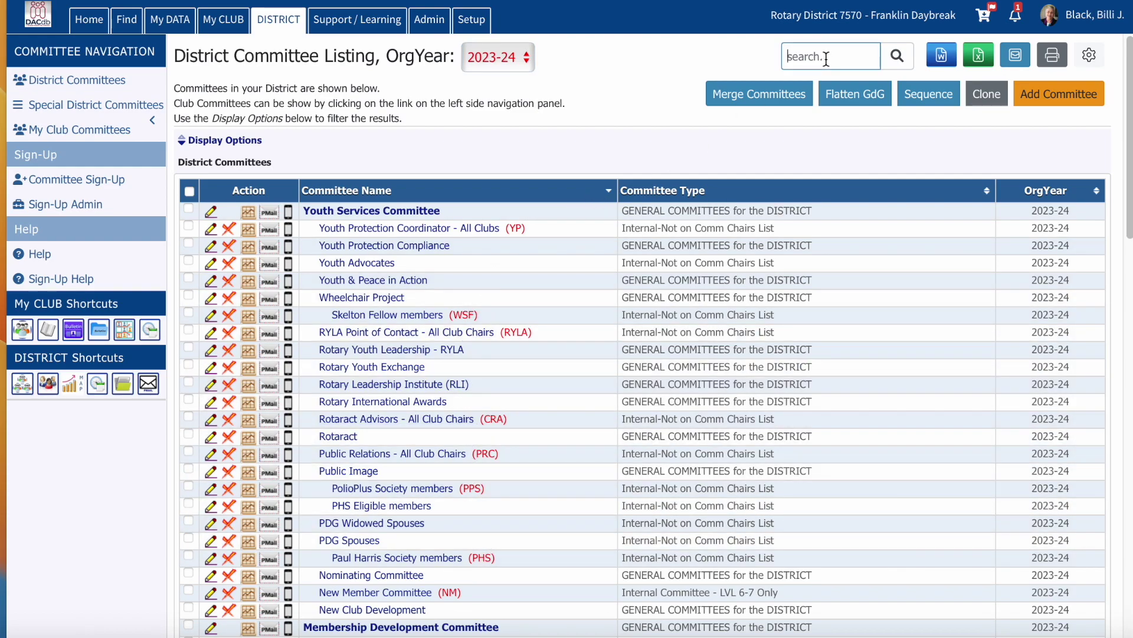
type("PIC")
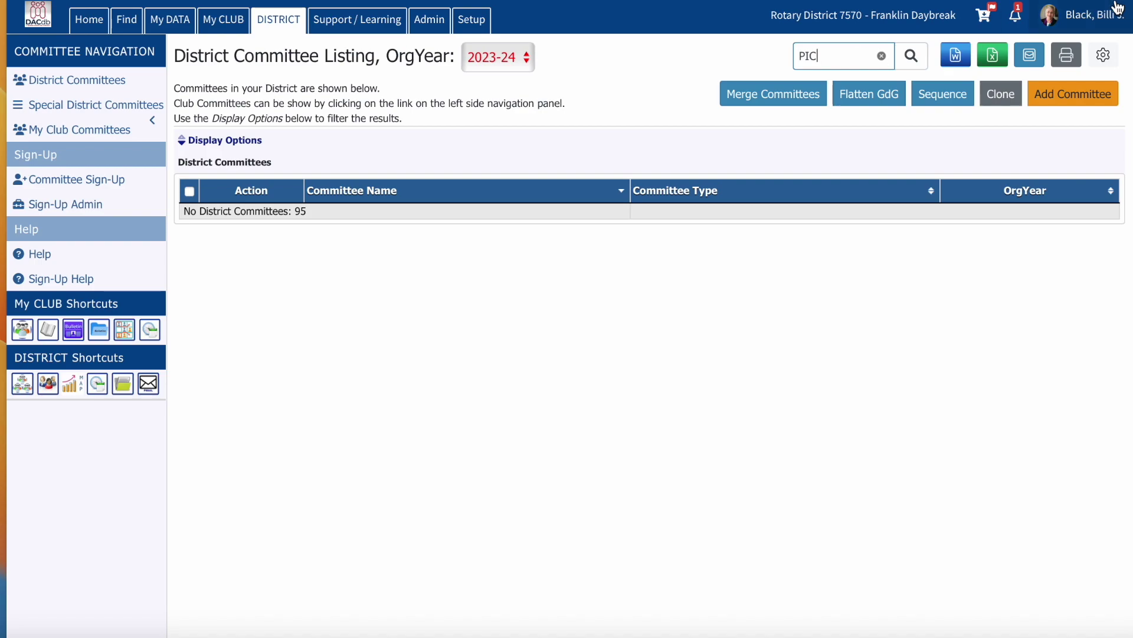
Step: Add a new 2023-24 district committee with RoleKey PIC
left_click(1091, 102)
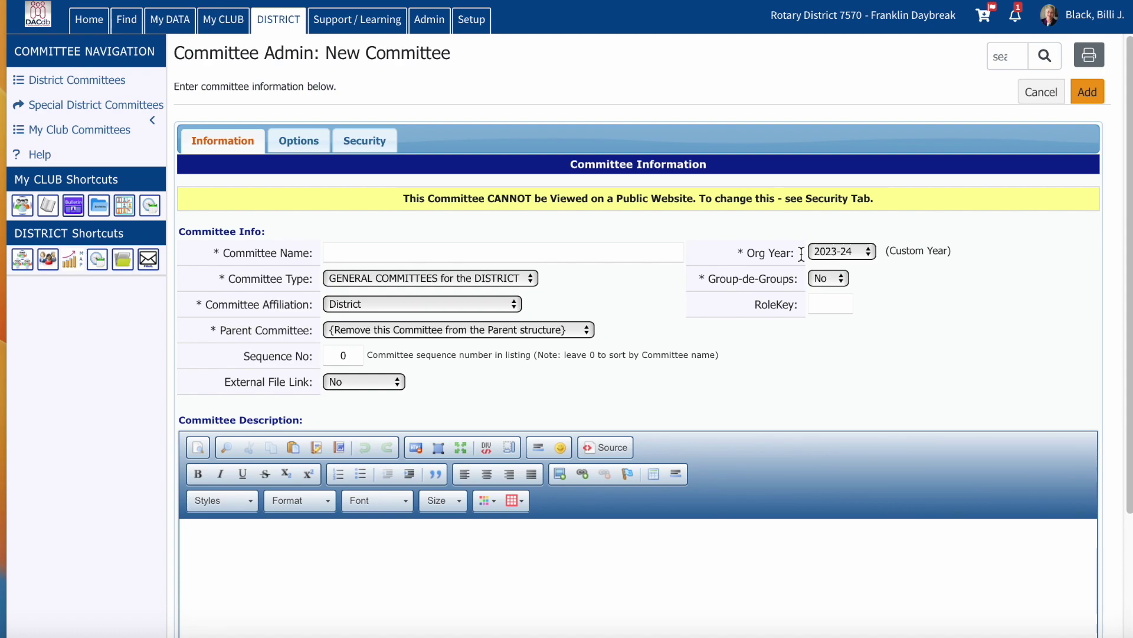
left_click(818, 306)
type("PIC")
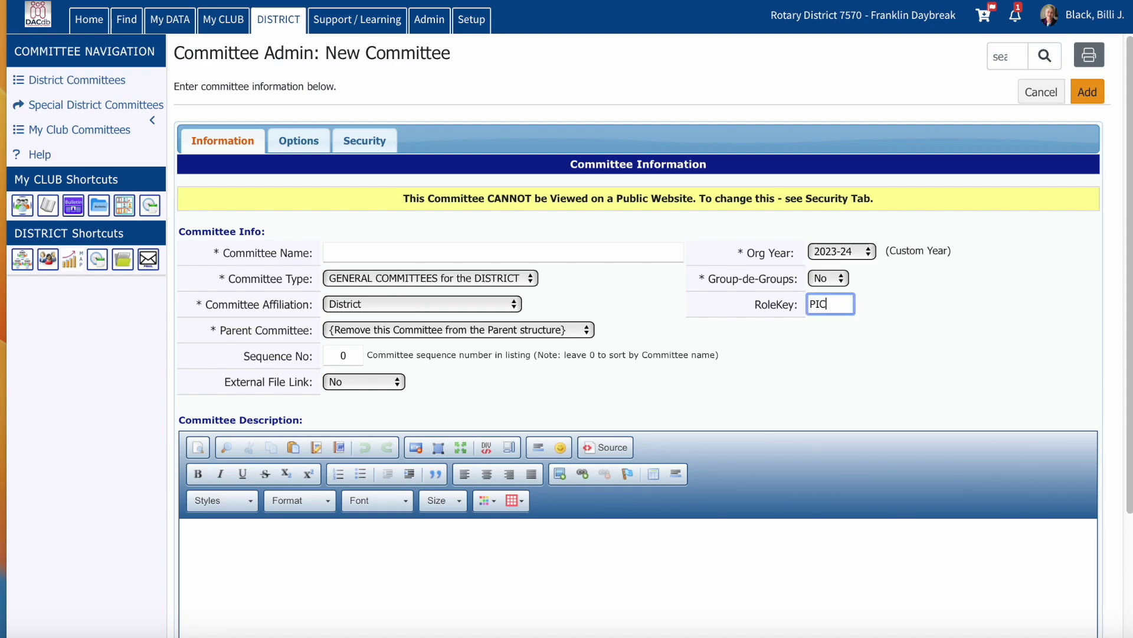
left_click(1086, 91)
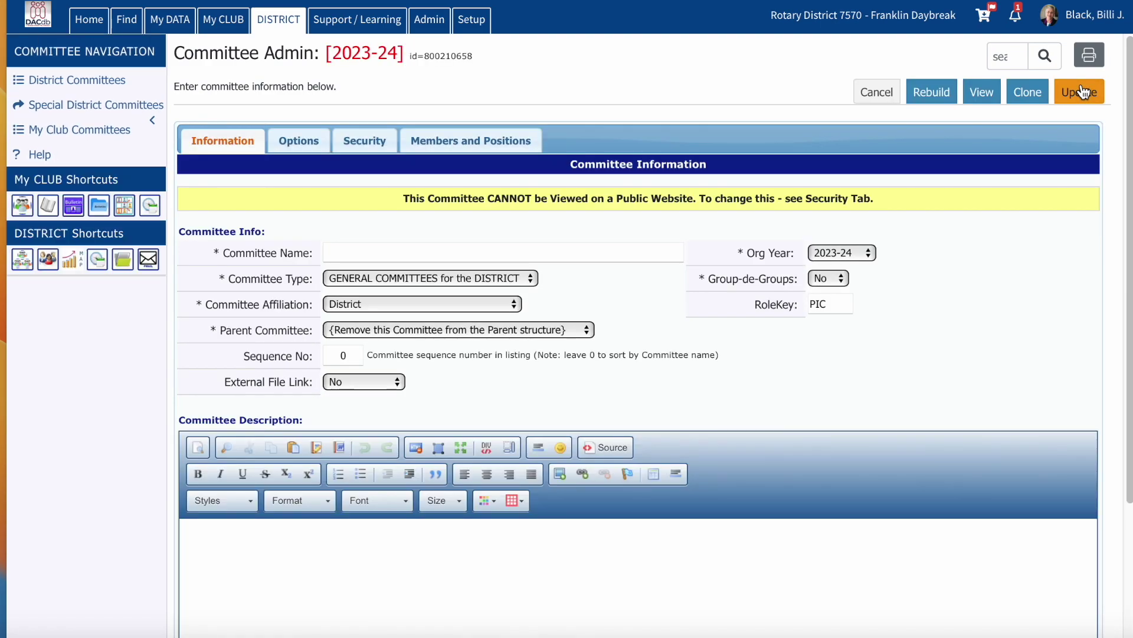
Step: Search 'gn' and add the Giles County member to the committee's member list
left_click(505, 144)
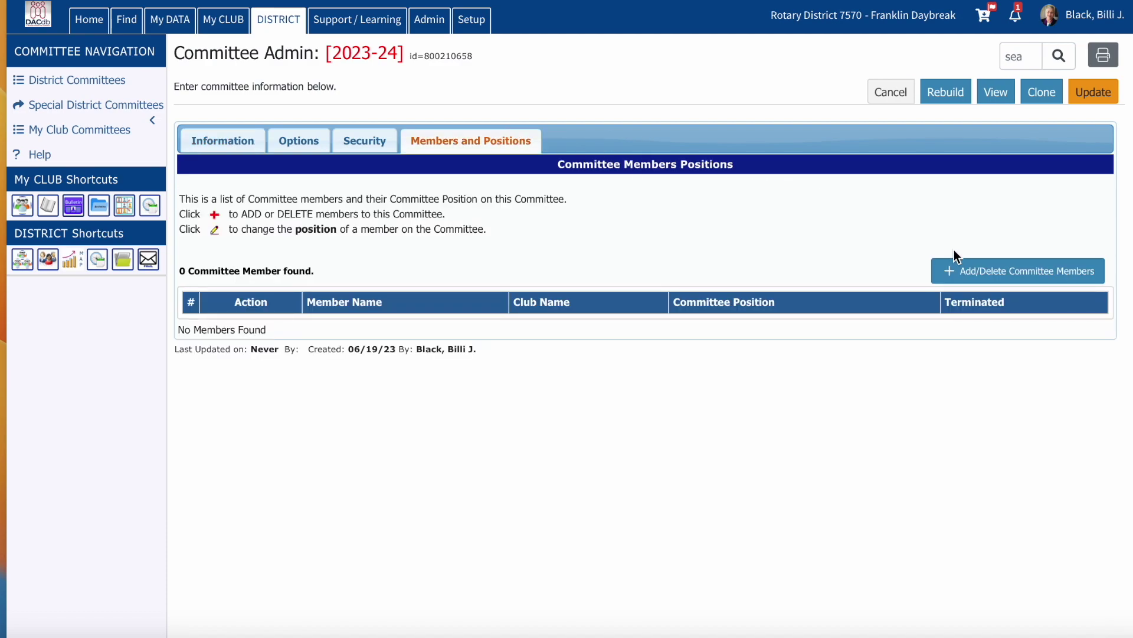
left_click(964, 274)
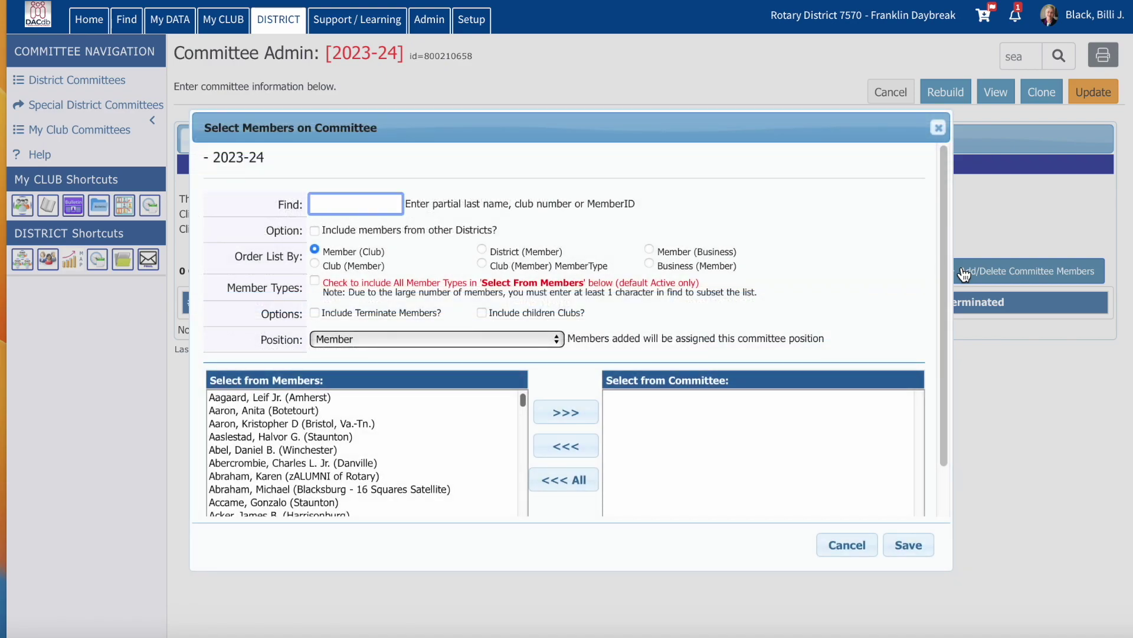
type("gn")
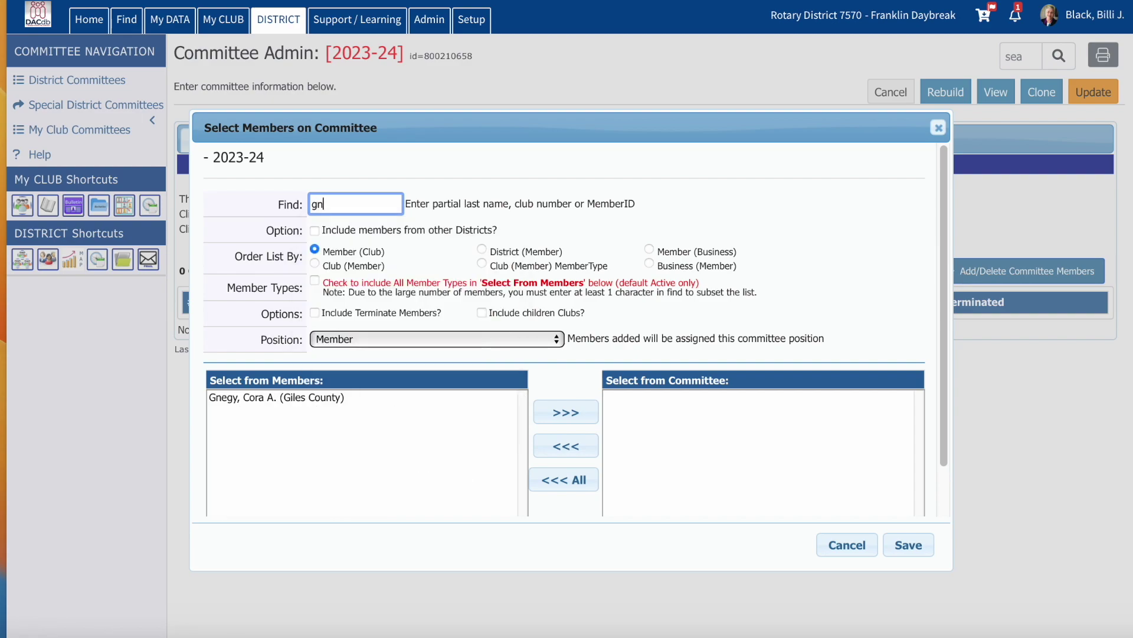
left_click(333, 399)
left_click(582, 412)
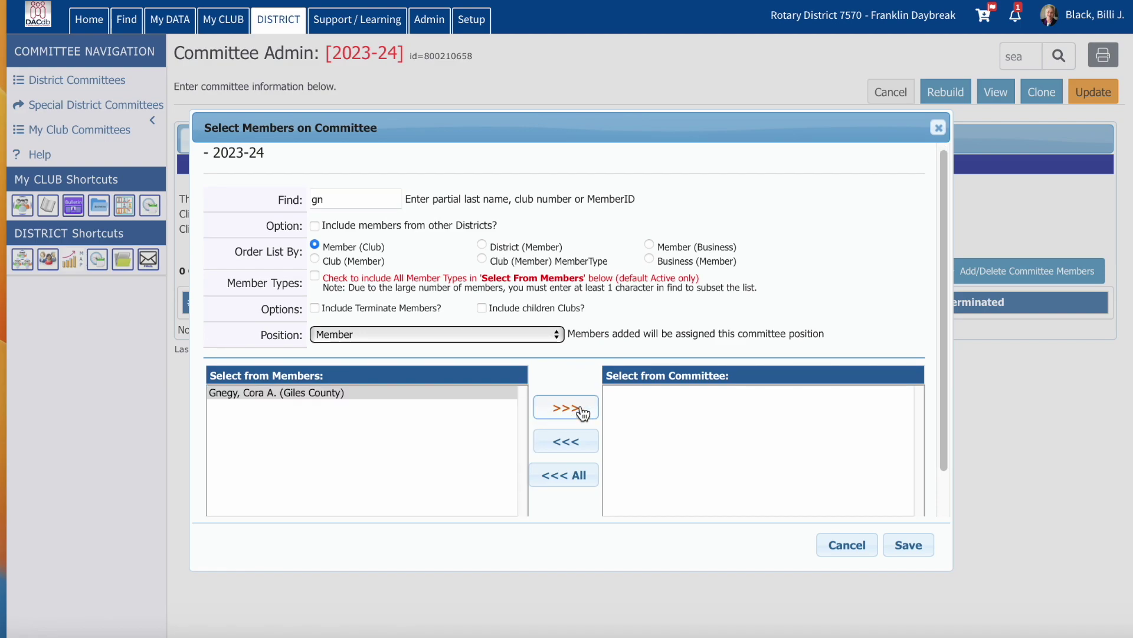
left_click(581, 412)
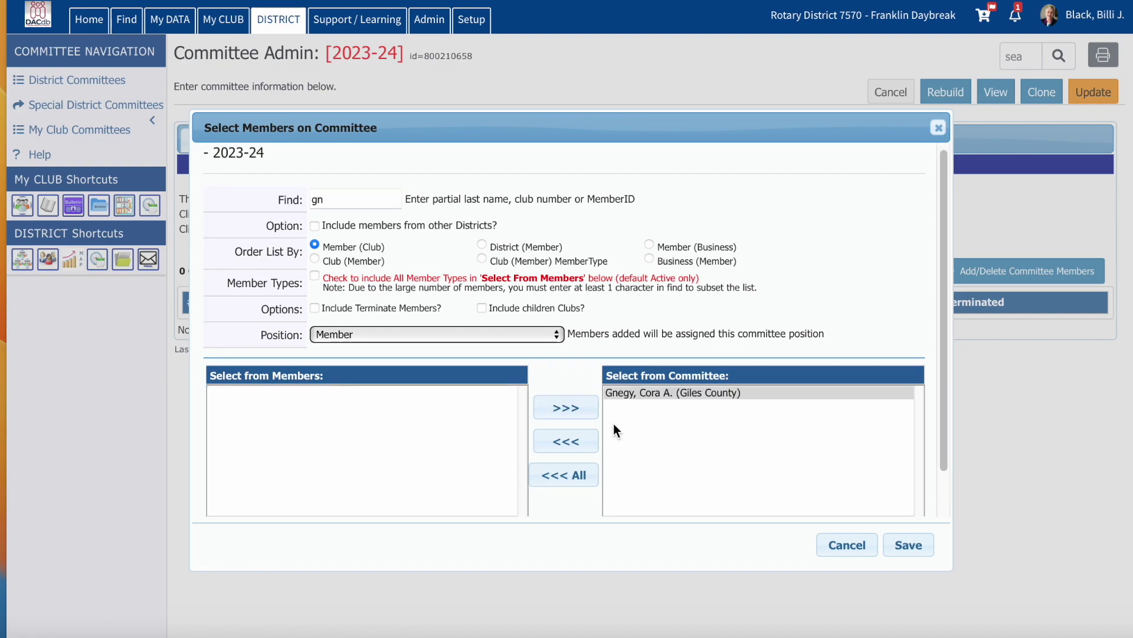
left_click(907, 543)
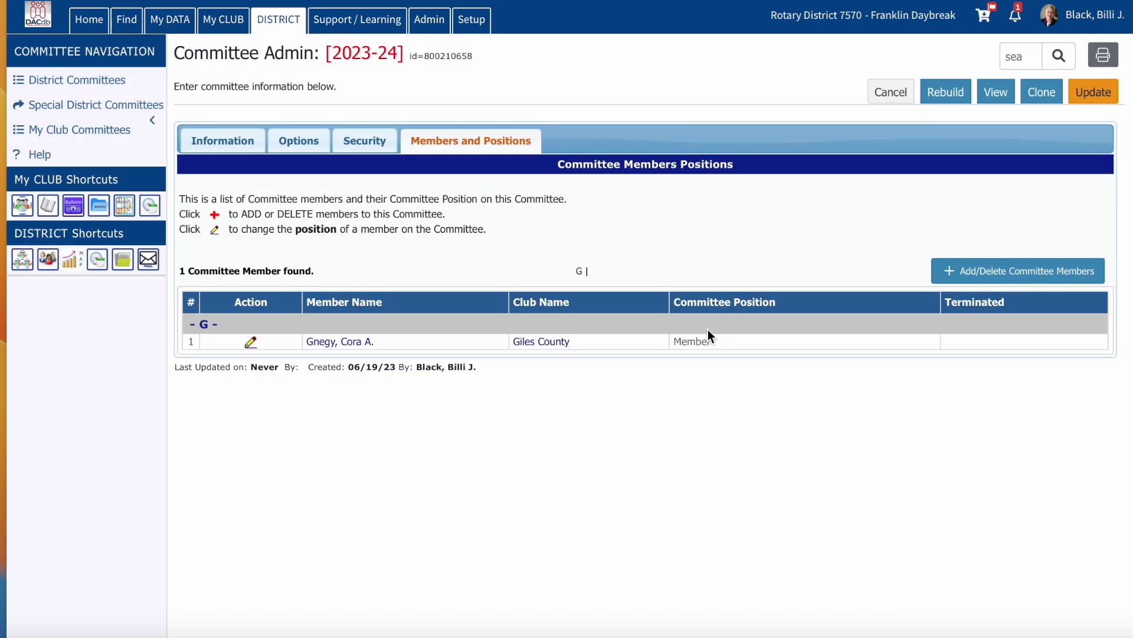
Step: Change the Giles County member's committee position from Member to District Public Image/PR Chair (DPIC)
left_click(253, 342)
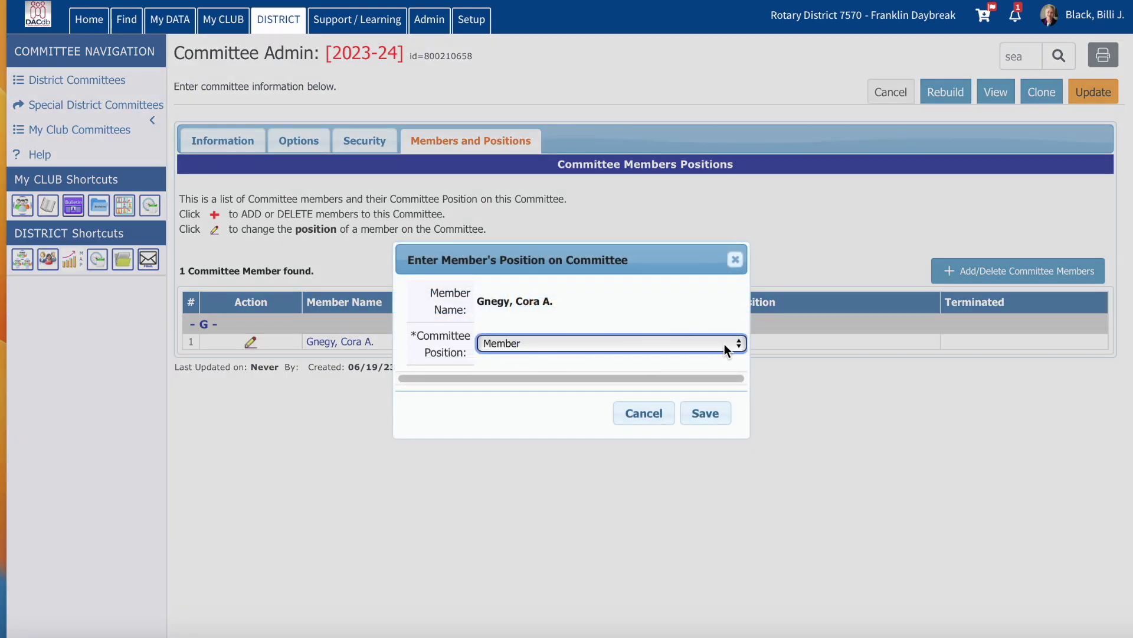
left_click(740, 345)
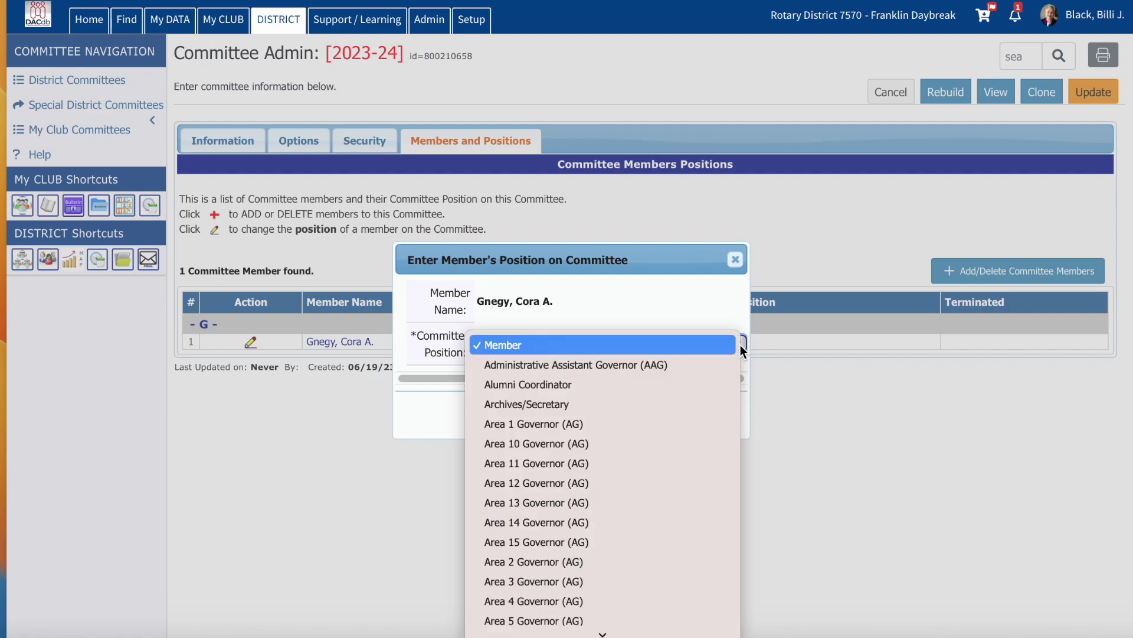
key("d")
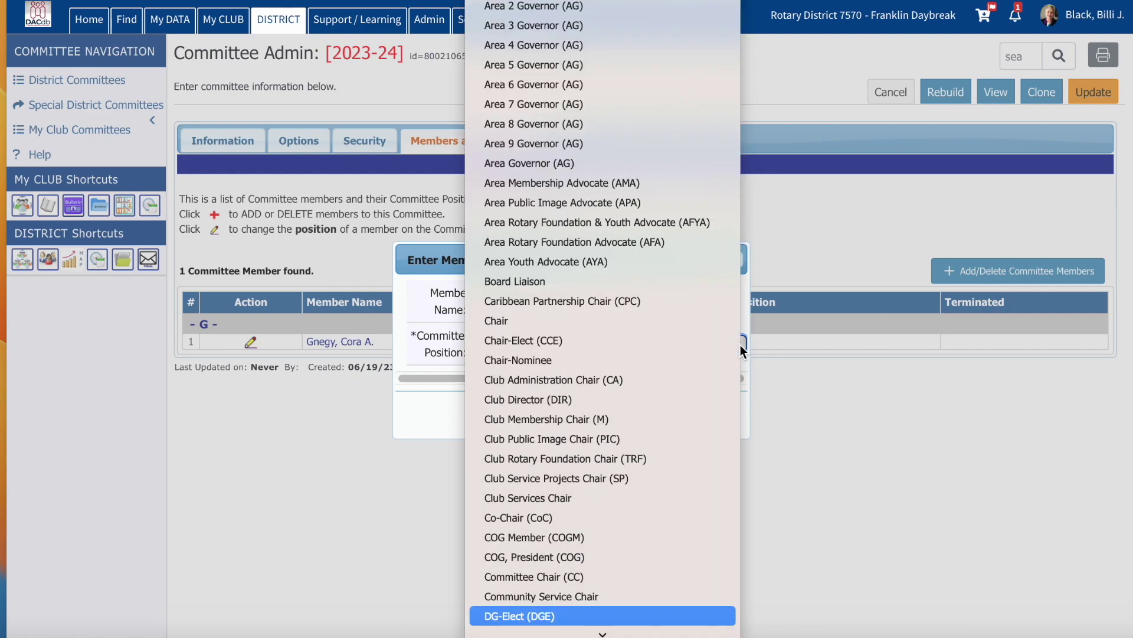
key("Down")
key("Down")
key("Down")
key("Down")
key("Down")
key("Down")
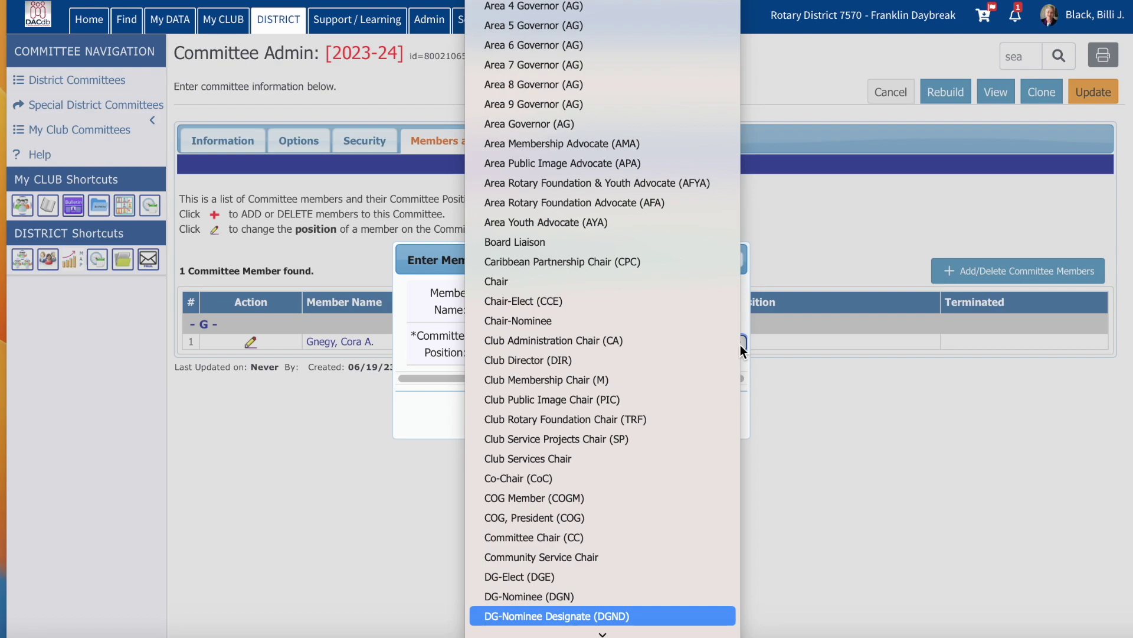
key("Down")
key("Down")
key("Down")
key("Down")
key("Down")
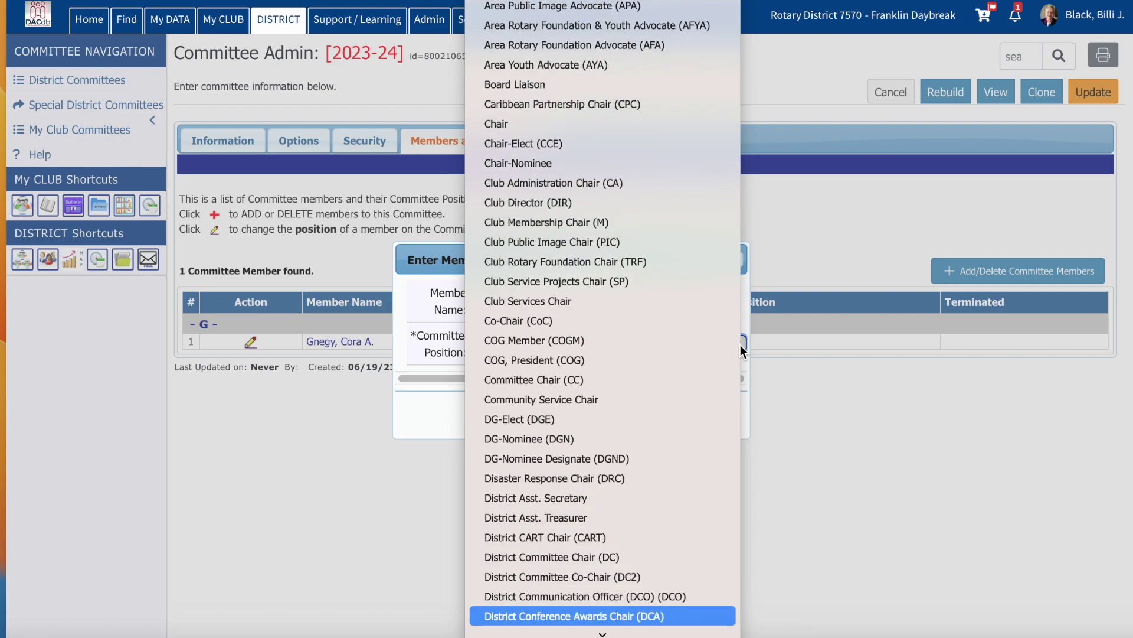
key("Down")
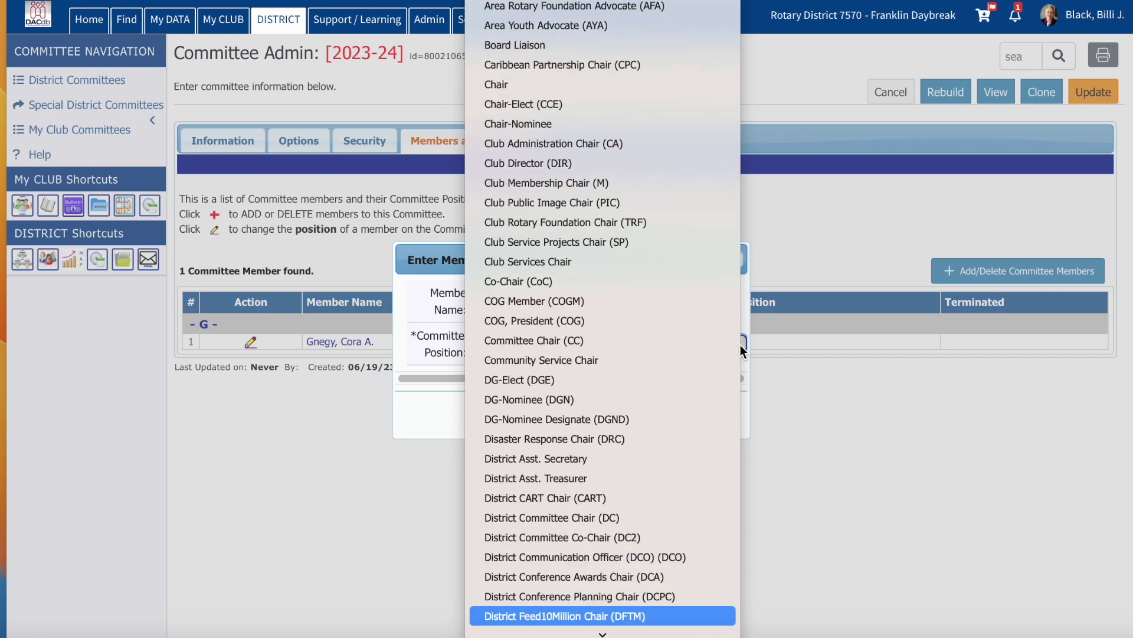
key("Down")
key("Down")
key("Down")
key("Down")
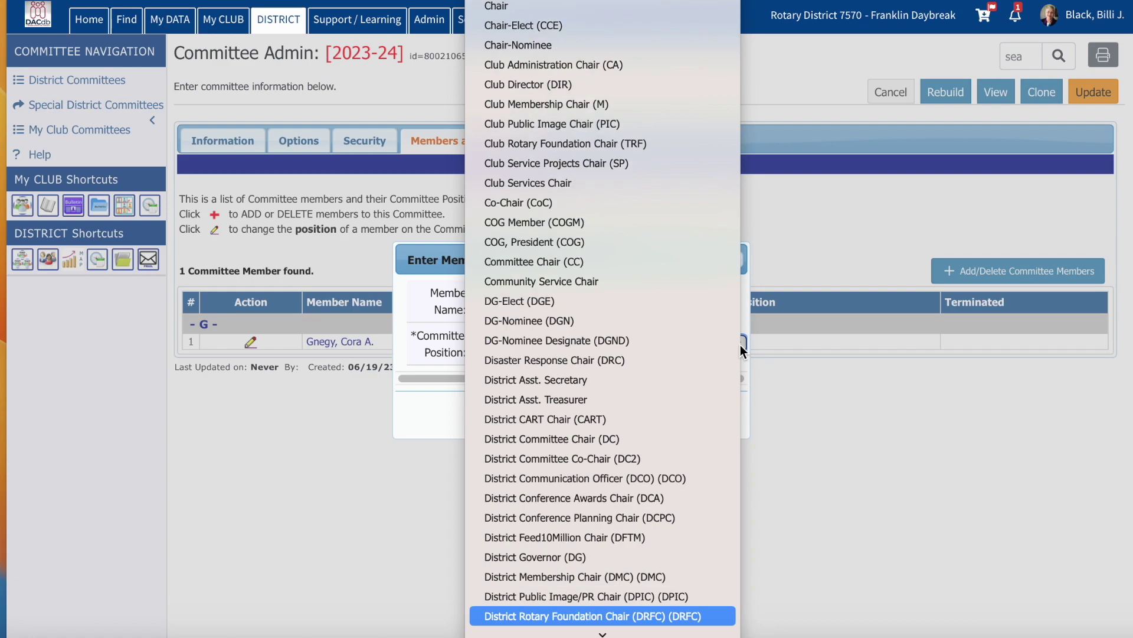
key("Up")
key("Return")
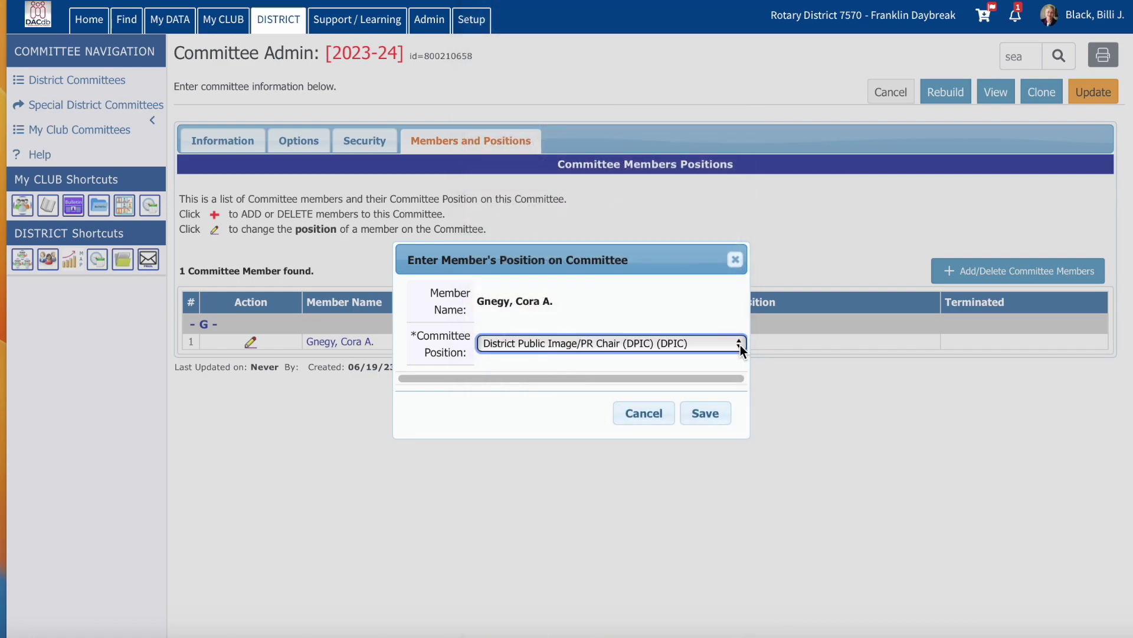
left_click(709, 419)
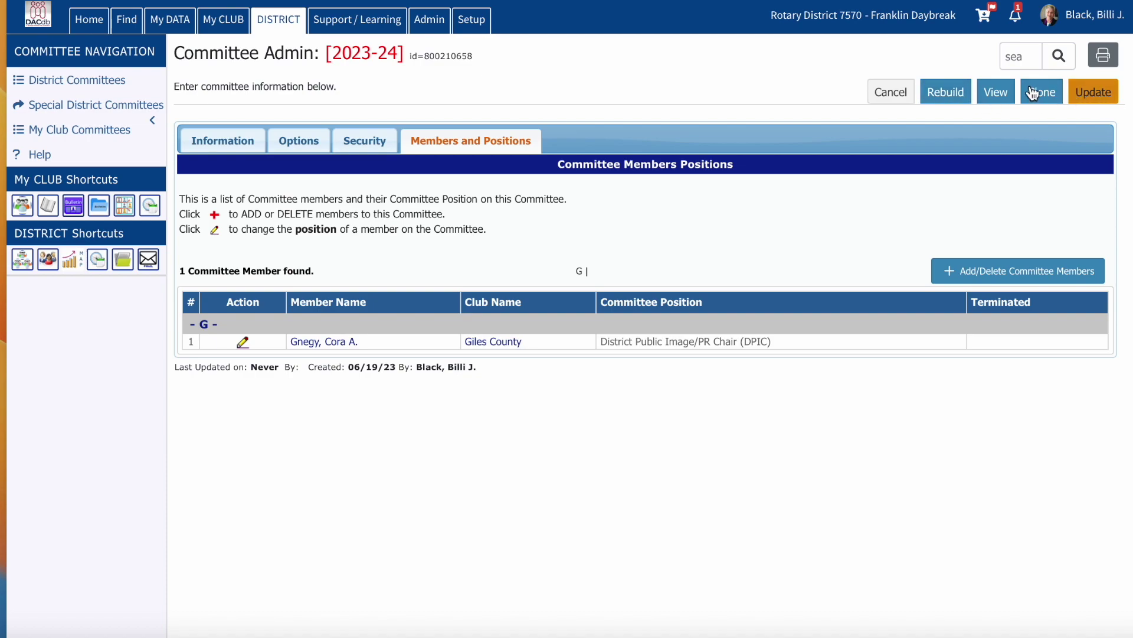
Step: Rebuild the committee from RoleKey PIC and view its 19-member listing
left_click(951, 99)
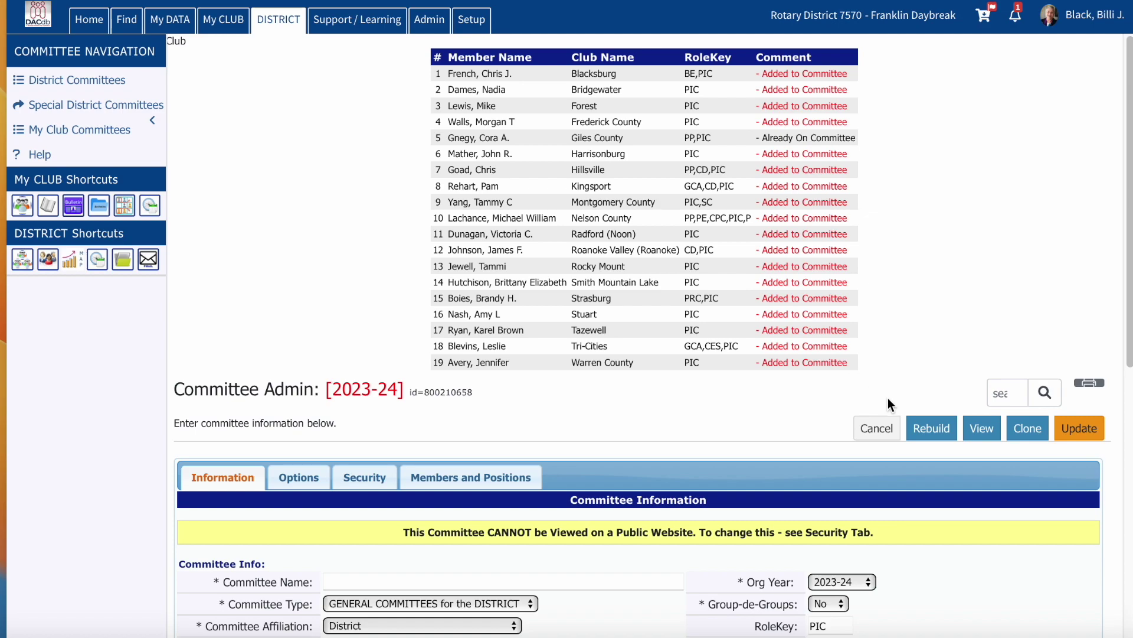
left_click(1080, 429)
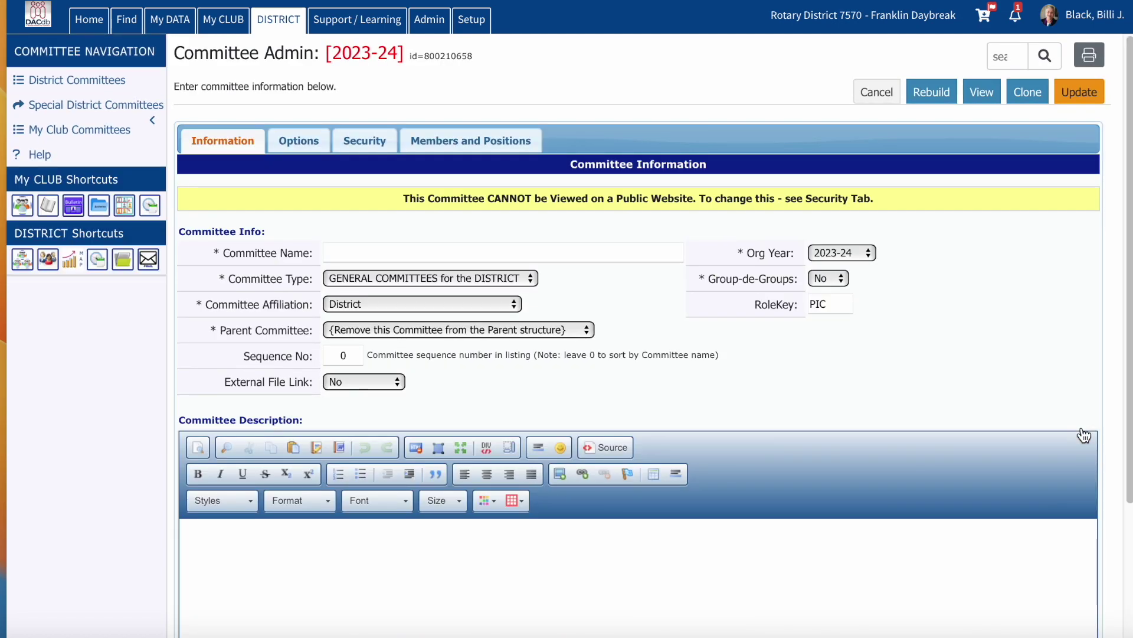
left_click(982, 95)
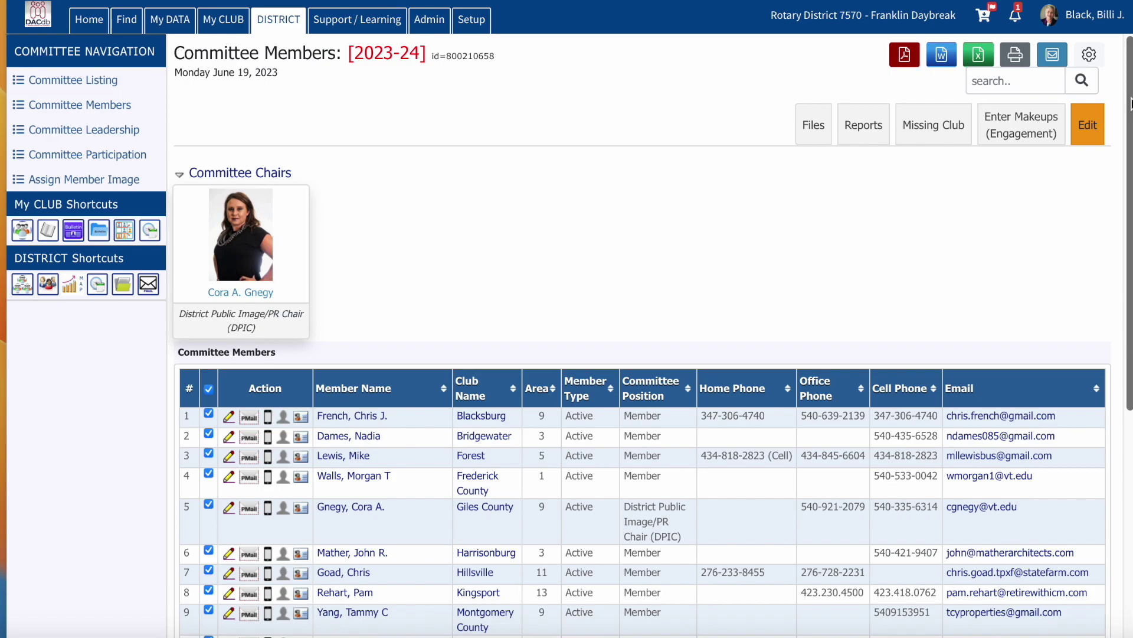
left_click_drag(1130, 104, 1106, 131)
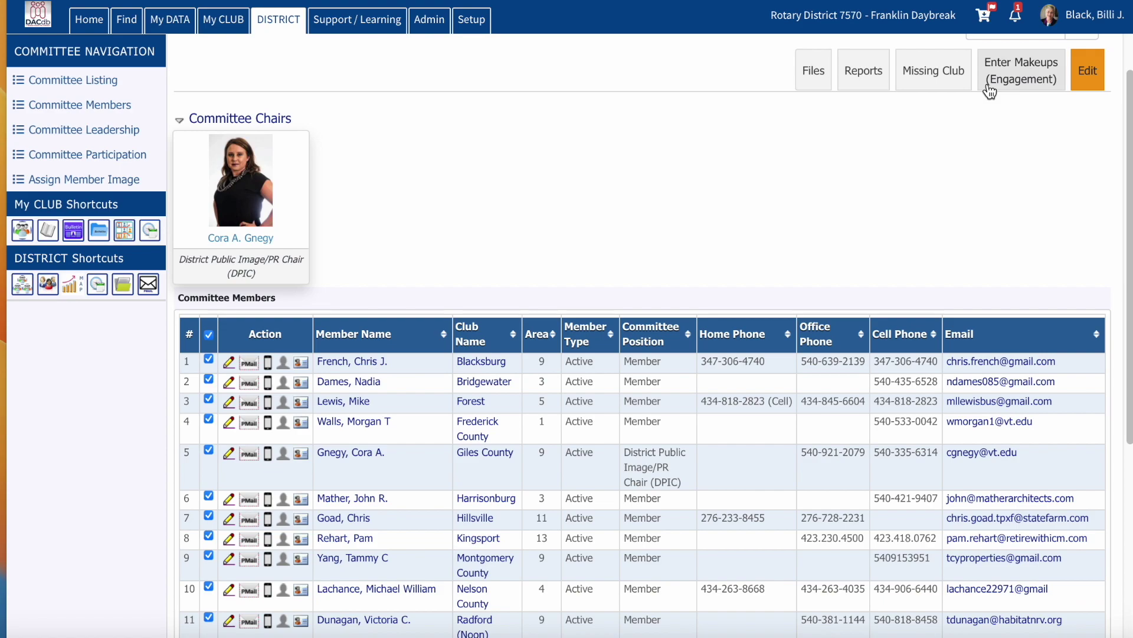
Step: Open Club Reconcile for clubs missing a PIC, then Pmail Setup for them
left_click(943, 75)
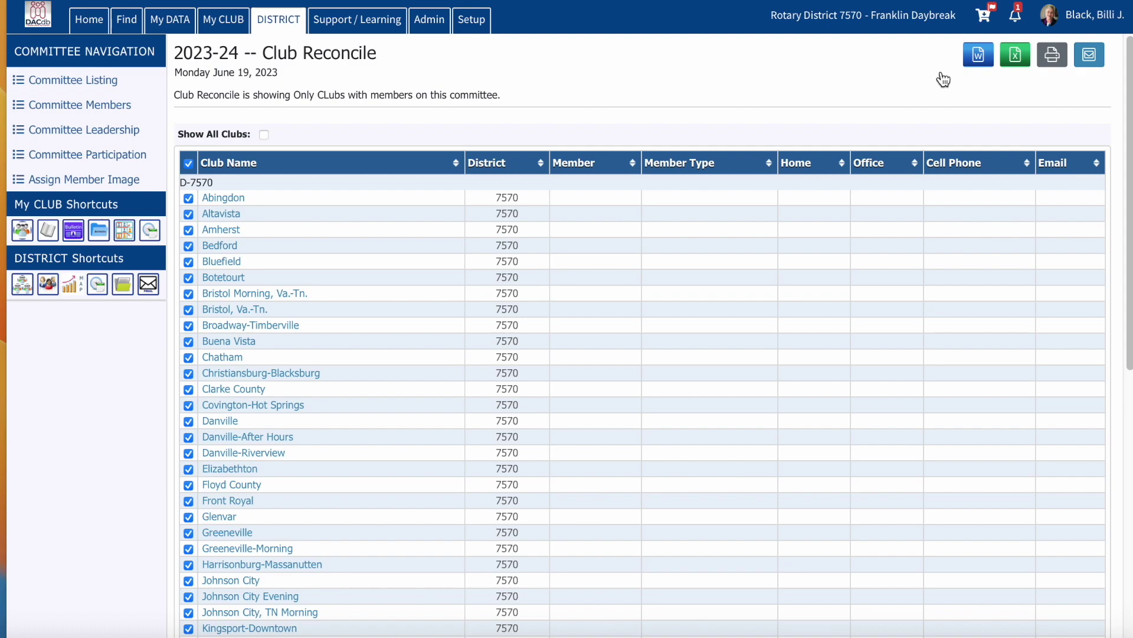
left_click(1090, 57)
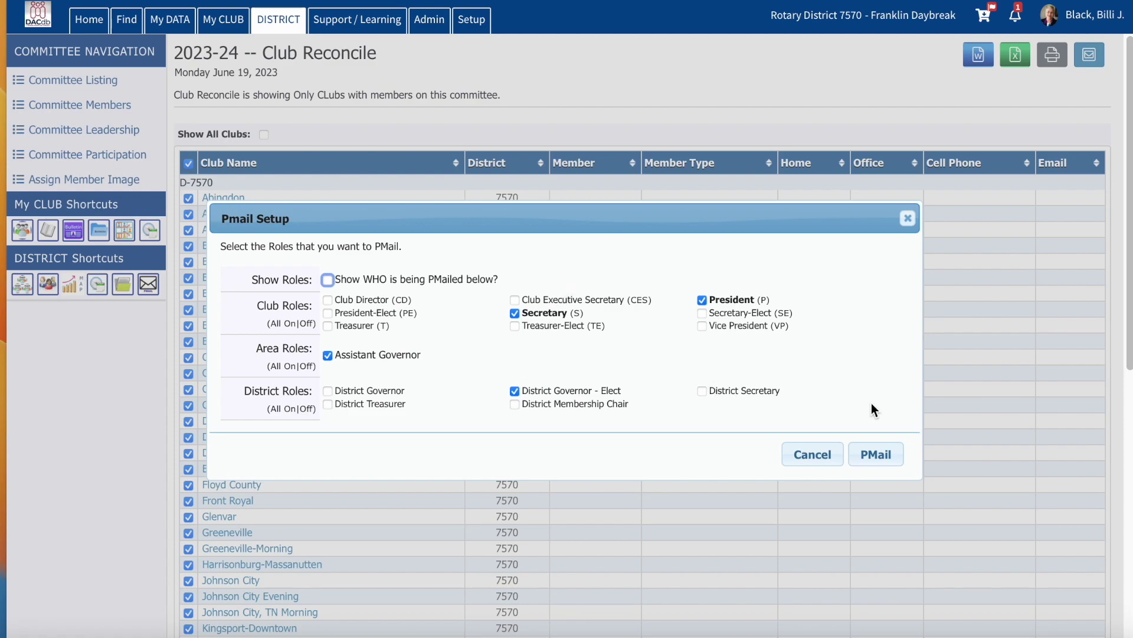
Step: Create the PMail to 127 recipients and set the sender name to the chair's name plus DPIC
left_click(879, 458)
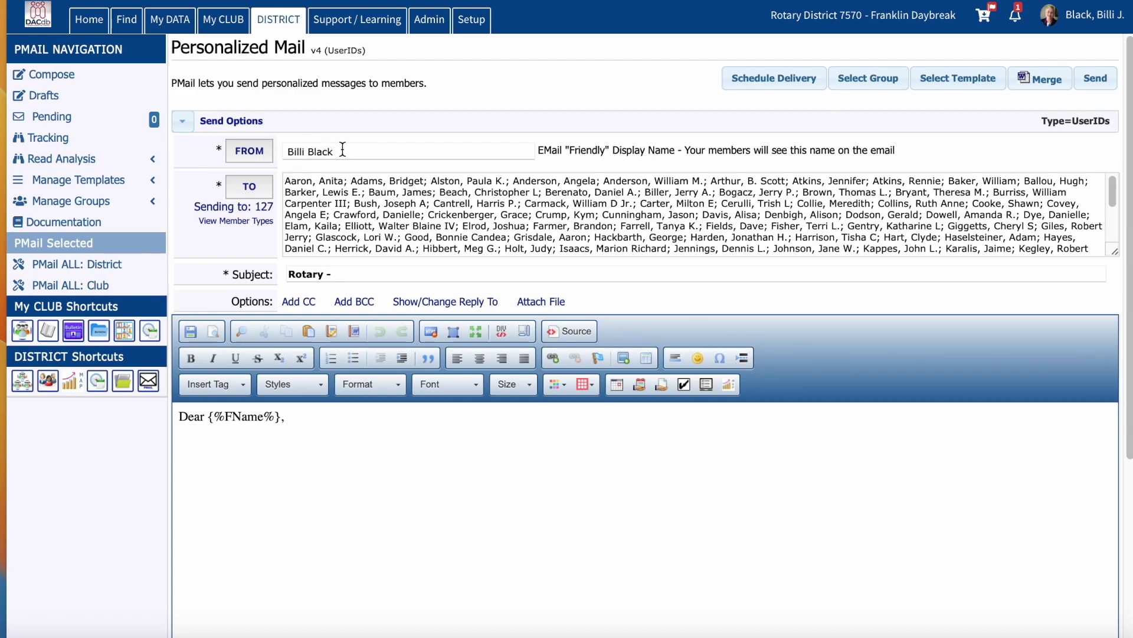
left_click_drag(342, 149, 262, 148)
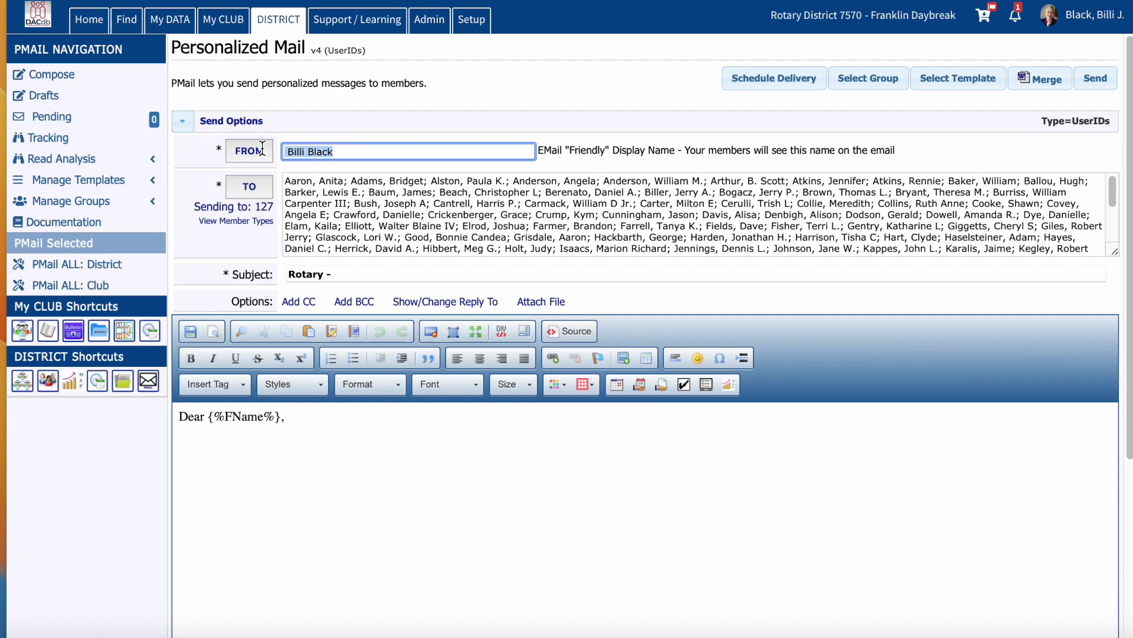
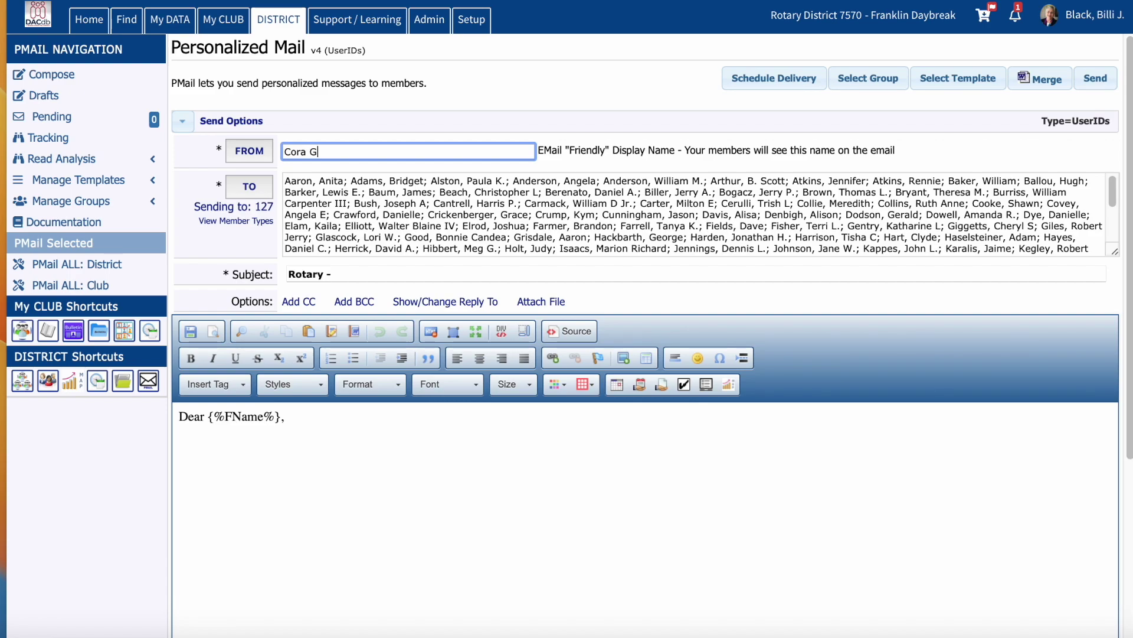
Step: Replace the 'Rotary -' subject with 'Missing Club Public Image Chair'
left_click(341, 272)
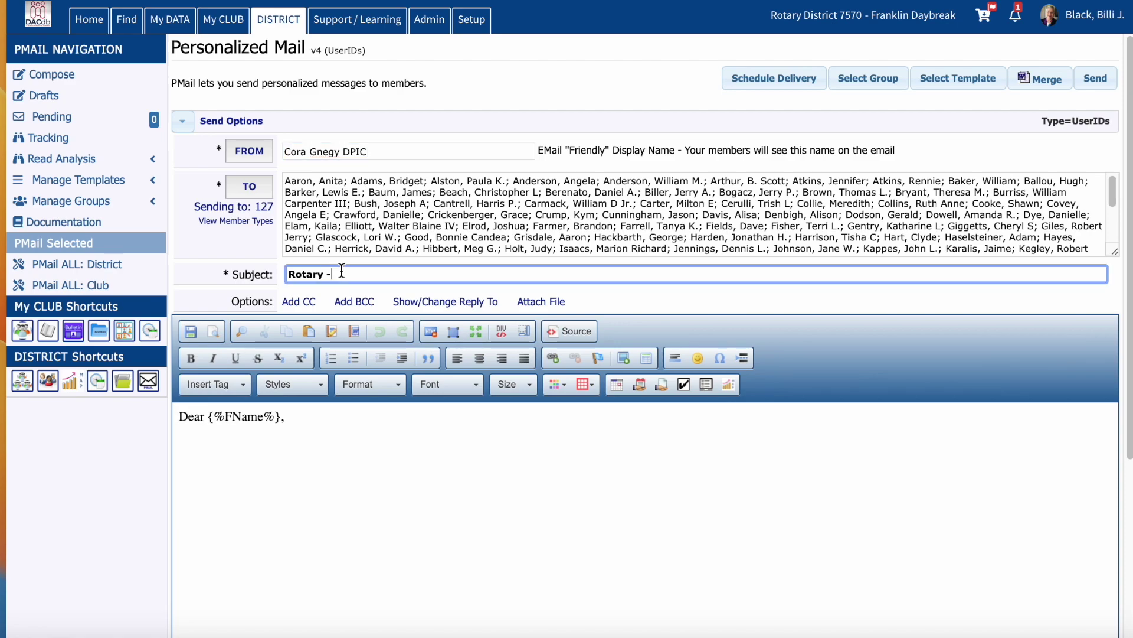
key("BackSpace")
key("BackSpace")
key("BackSpace")
key("BackSpace")
key("BackSpace")
key("BackSpace")
key("BackSpace")
key("BackSpace")
type("Missing P")
key("BackSpace")
type("Club Public Image Chair")
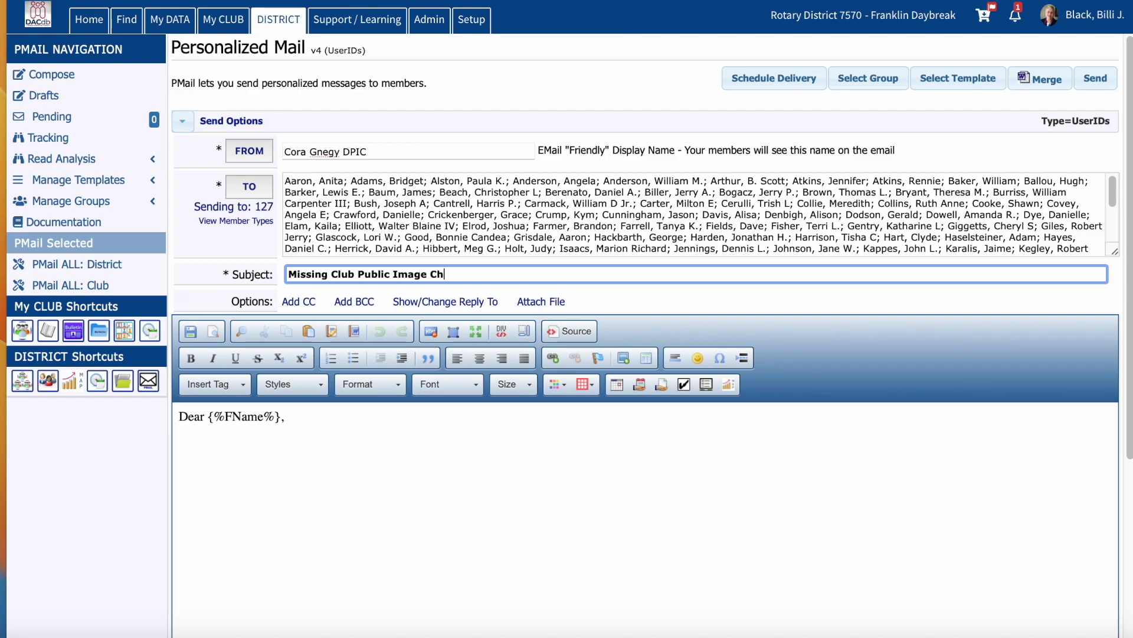
left_click(298, 430)
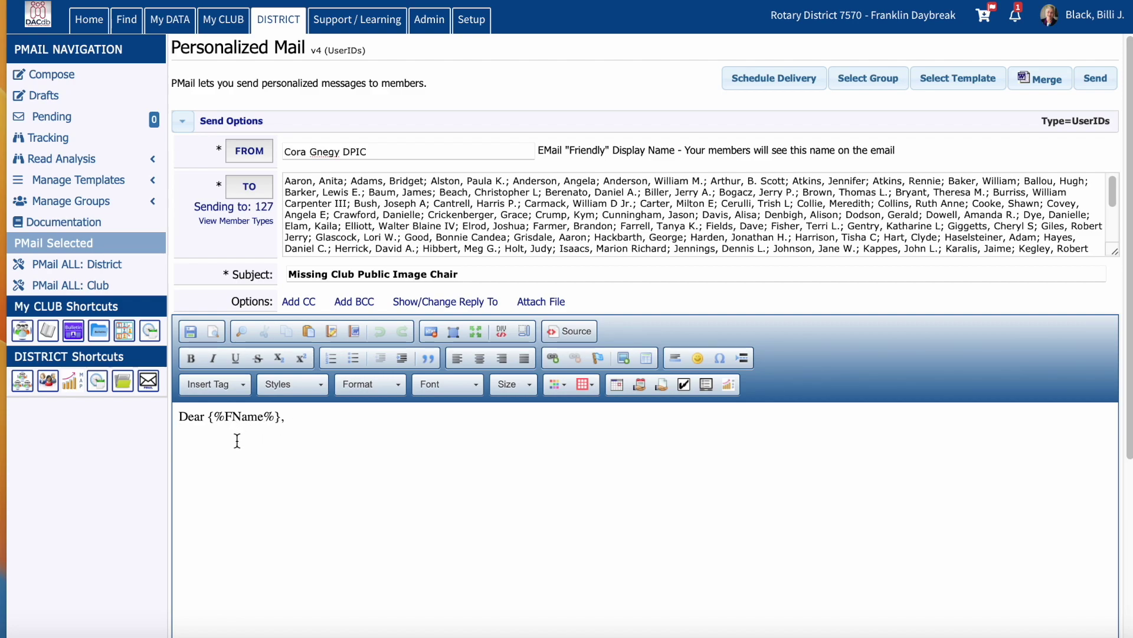
Step: Type the paragraph noting no Public Image Chair on record and asking the club to elect one
key("Return")
type("Accourding to our Dacdb")
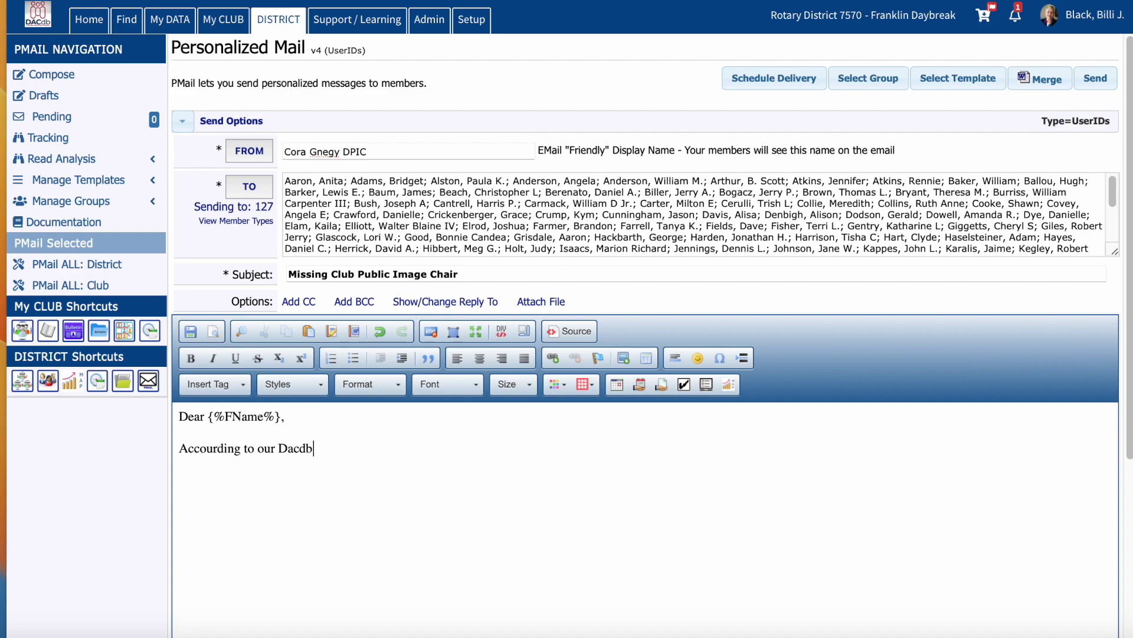
type(".com records, your club does not show a Public Imafe")
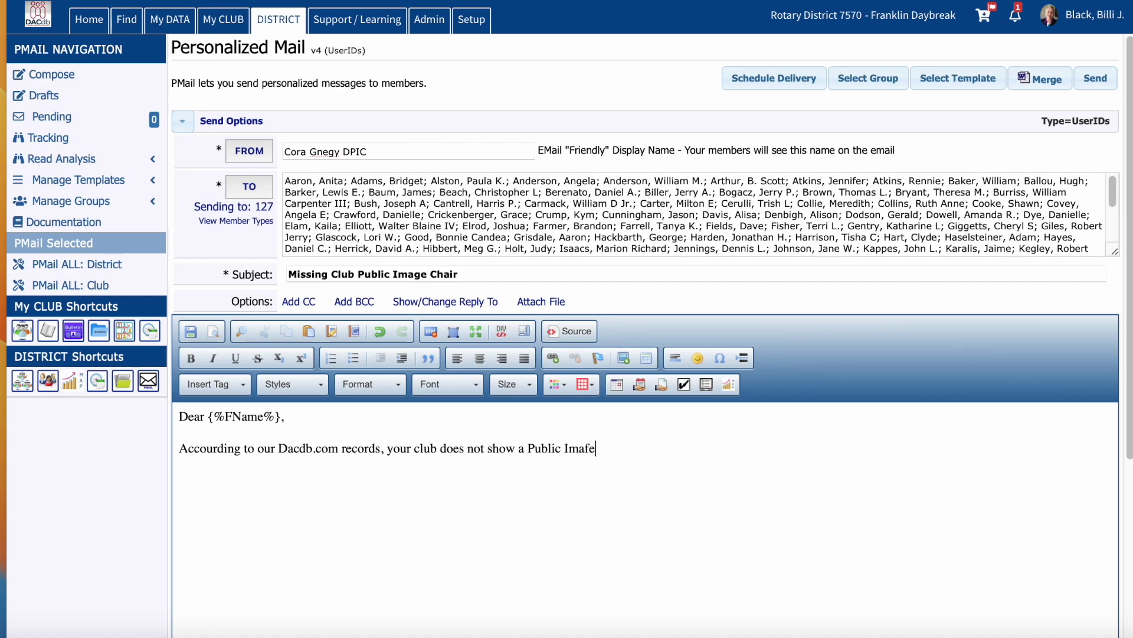
type(" Chair currently")
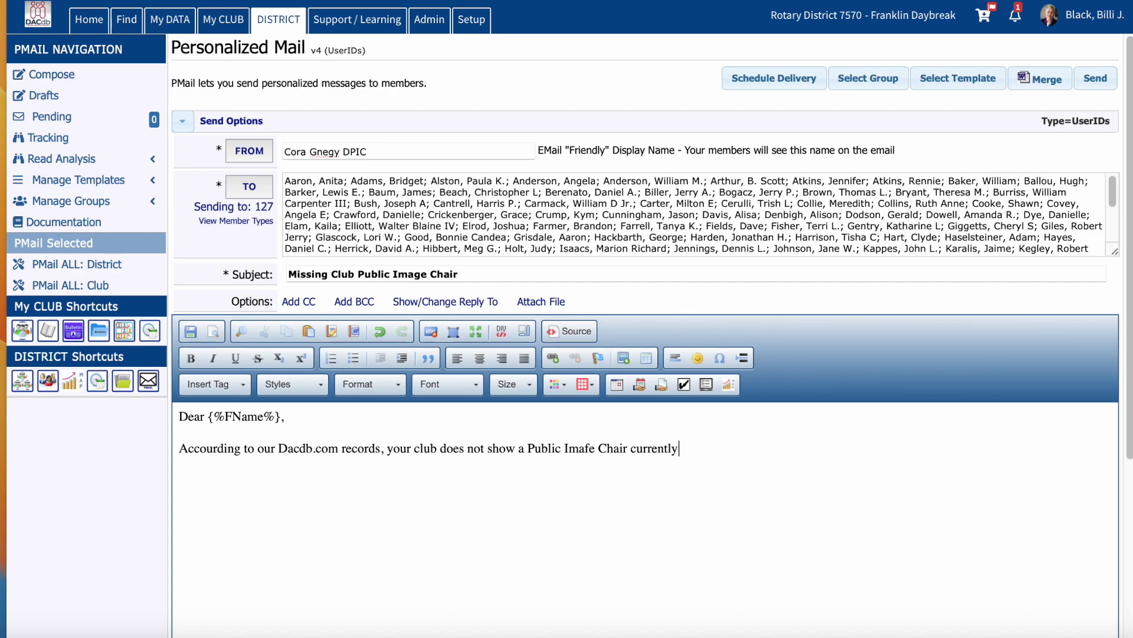
type(". I would like to wotrk")
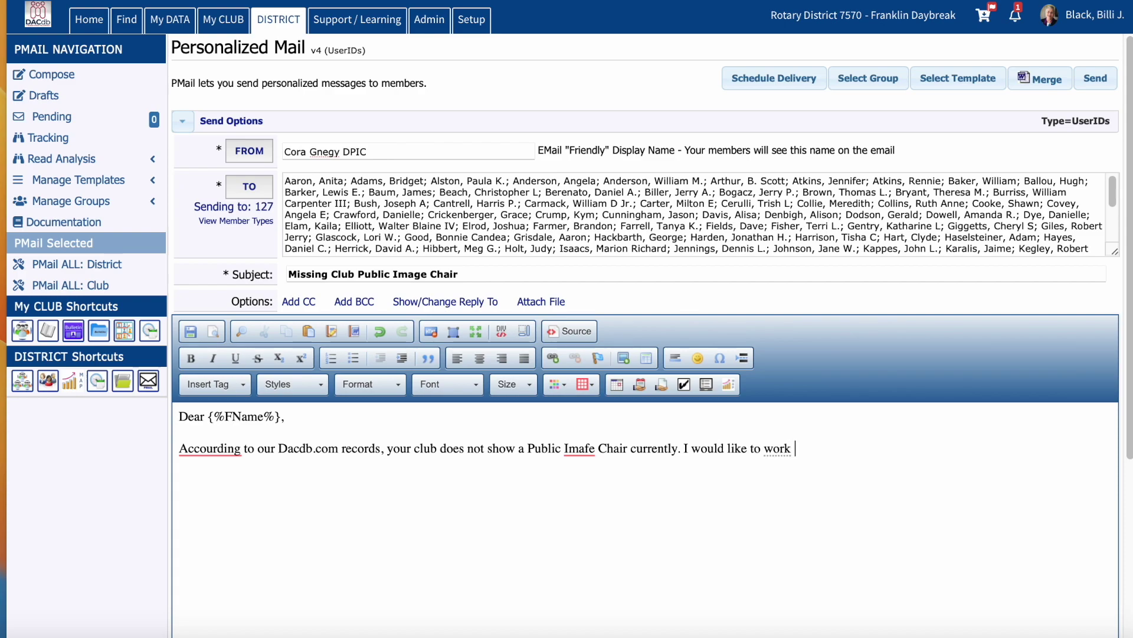
key("BackSpace")
key("BackSpace")
key("BackSpace")
key("BackSpace")
type("rk with all")
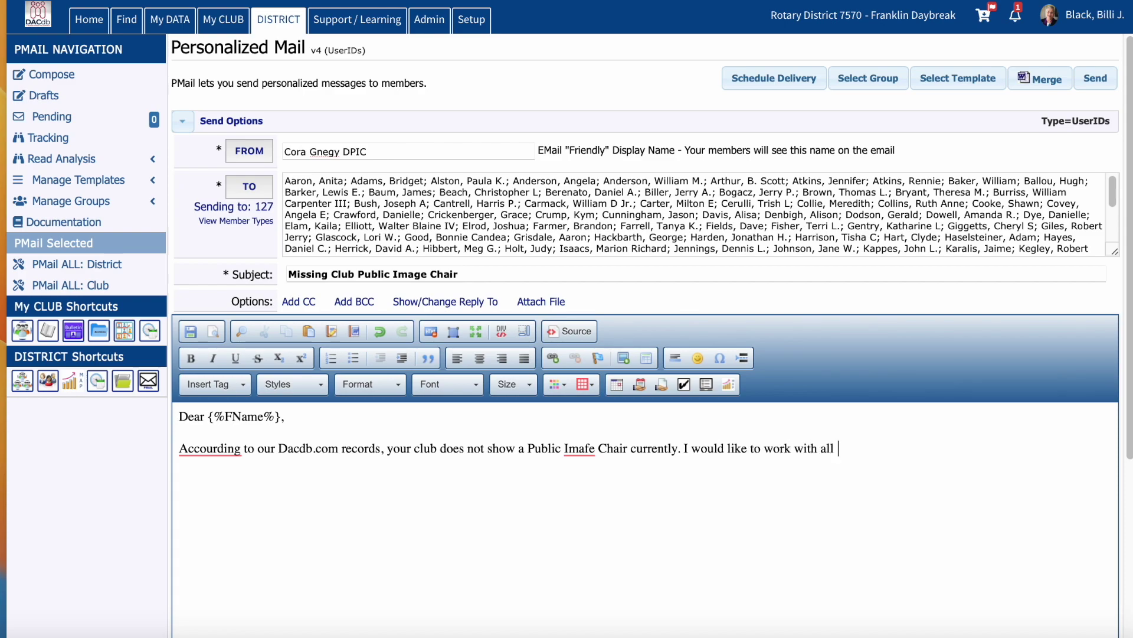
type(" the ")
type("PIC")
type(" i")
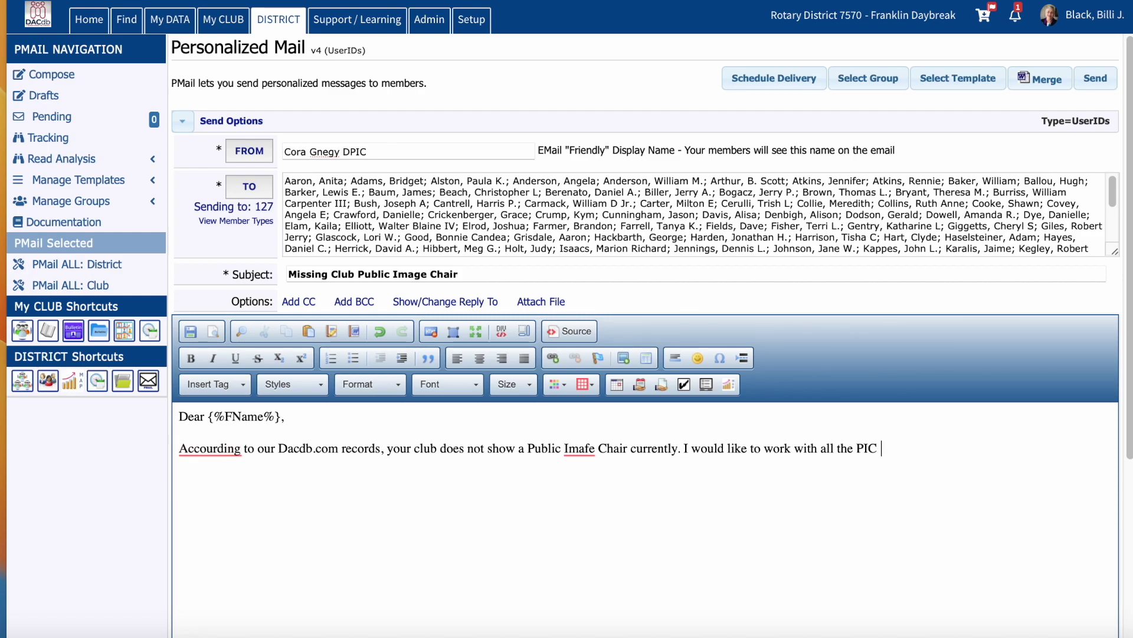
type("n the district")
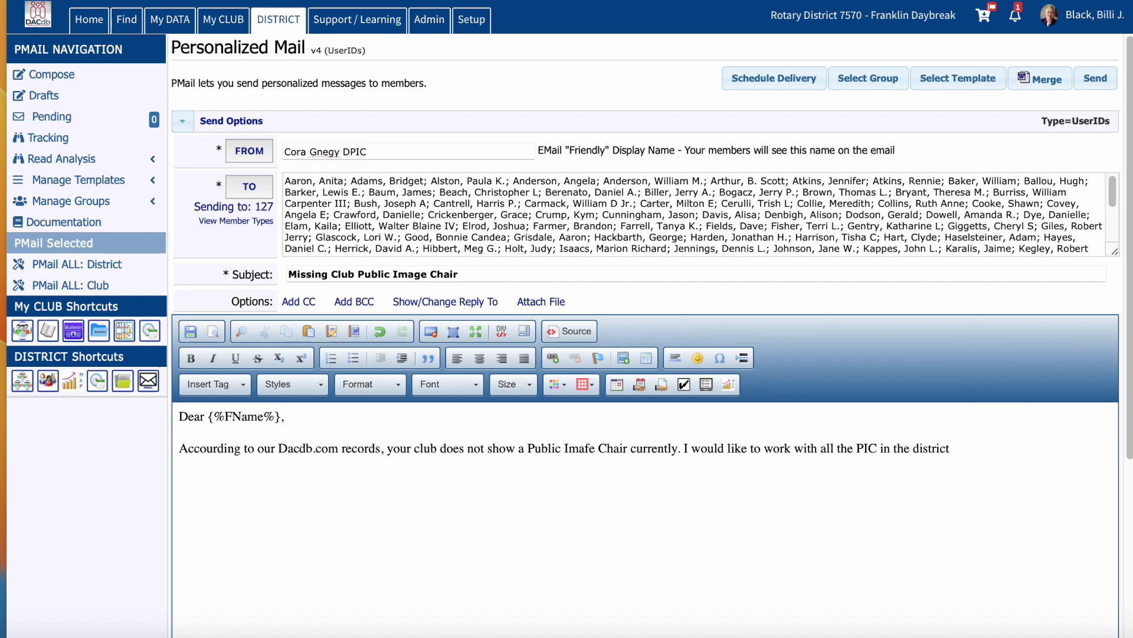
type(". If ")
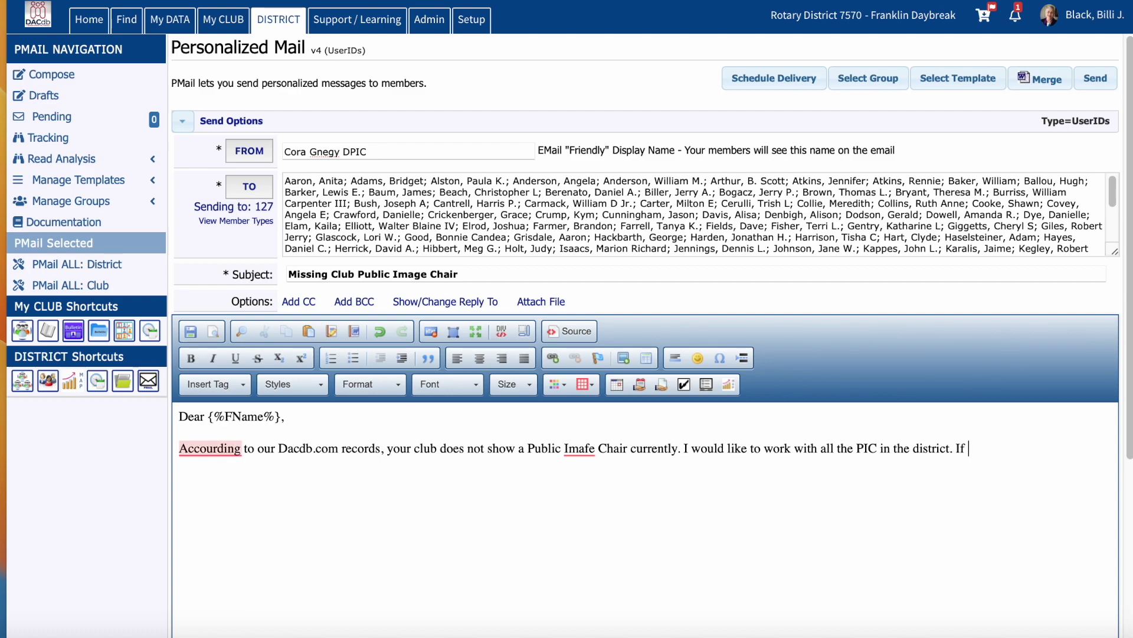
type("you would, pleae")
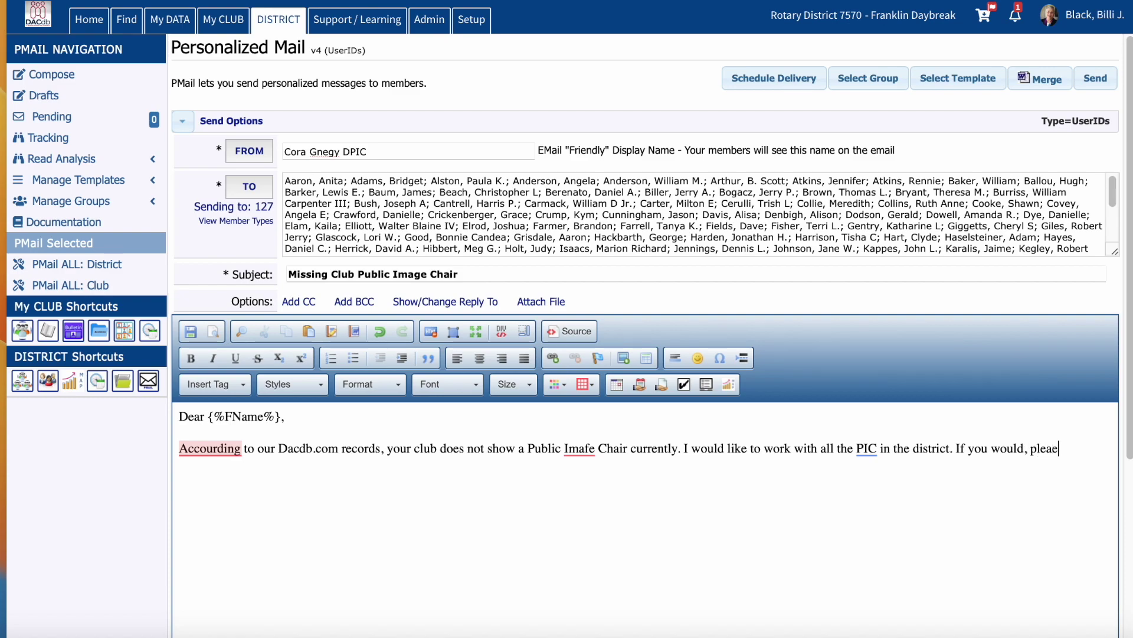
key("BackSpace")
type("se,")
type("enter")
key("BackSpace")
key("BackSpace")
key("BackSpace")
key("BackSpace")
key("BackSpace")
type("elect or")
type(" find ")
type("a ")
type("Pu")
key("BackSpace")
key("BackSpace")
type("Club ")
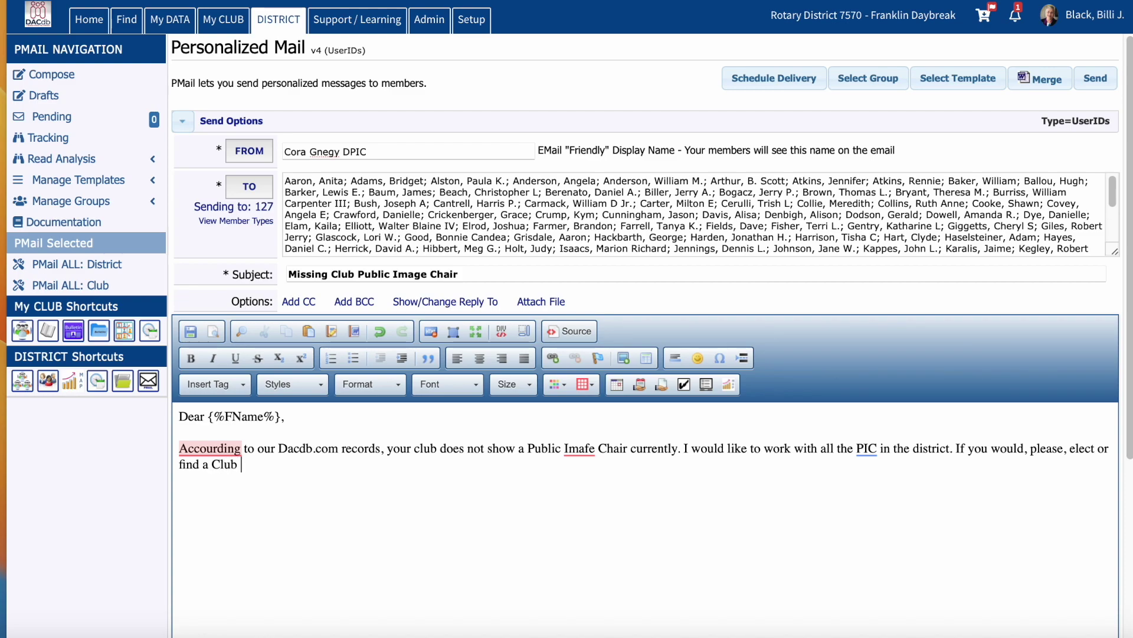
type("Public Image Chair")
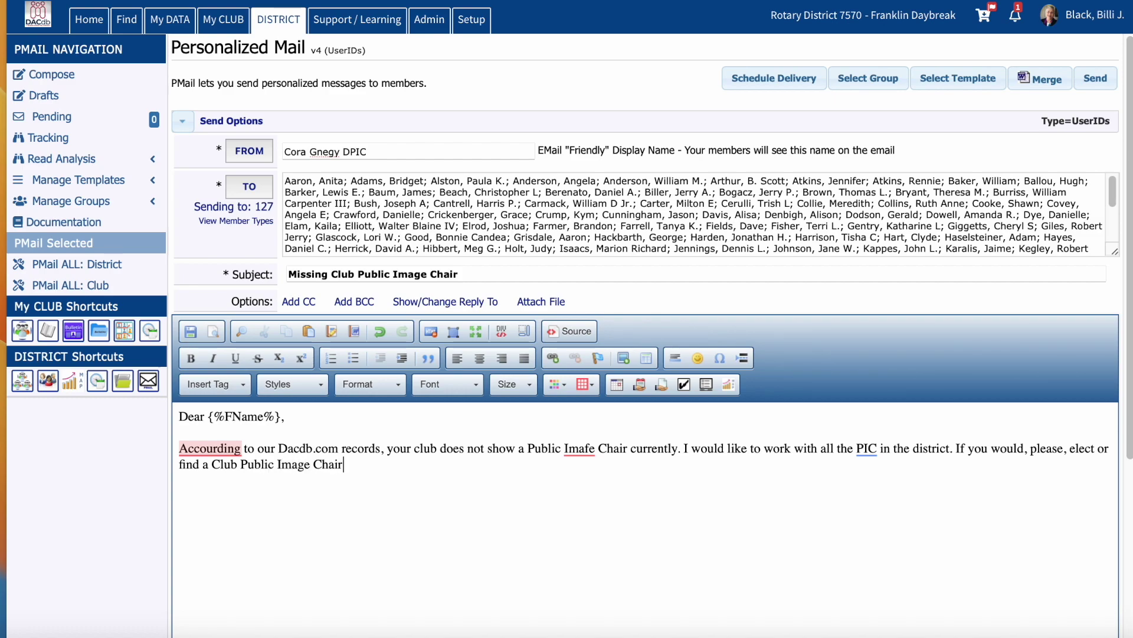
type(".......")
Step: Correct the misspelled 'Imafe' to 'Image' using the spelling suggestion
left_click(588, 450)
left_click(590, 473)
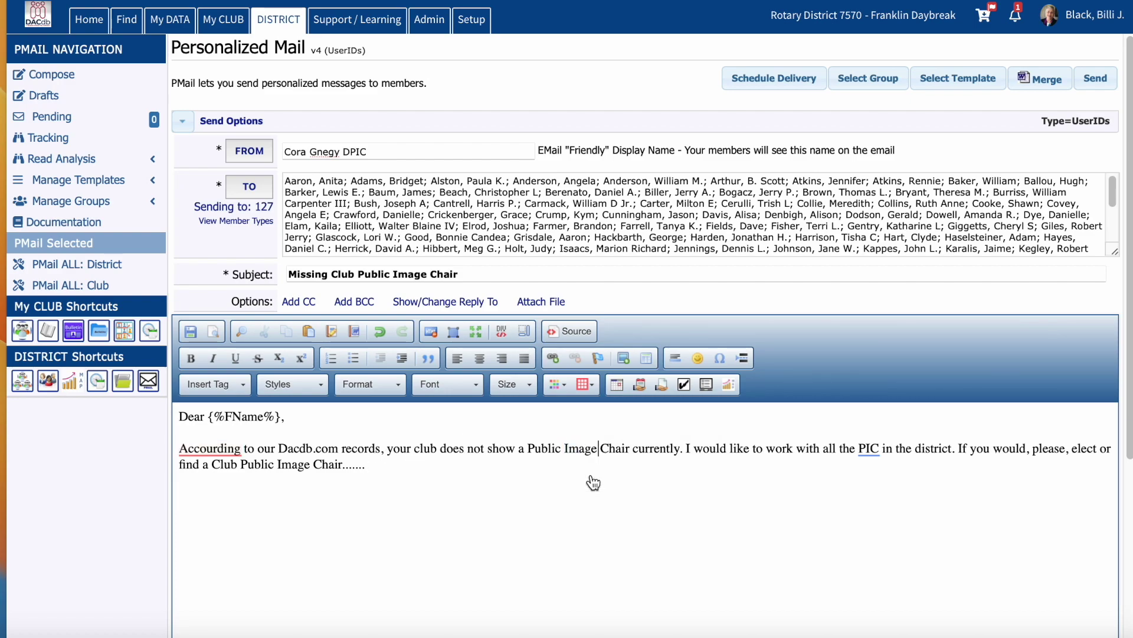
left_click(313, 415)
Step: Paste the Public Image Rotary District 7570 logo from Snagit into the mail body
key("Return")
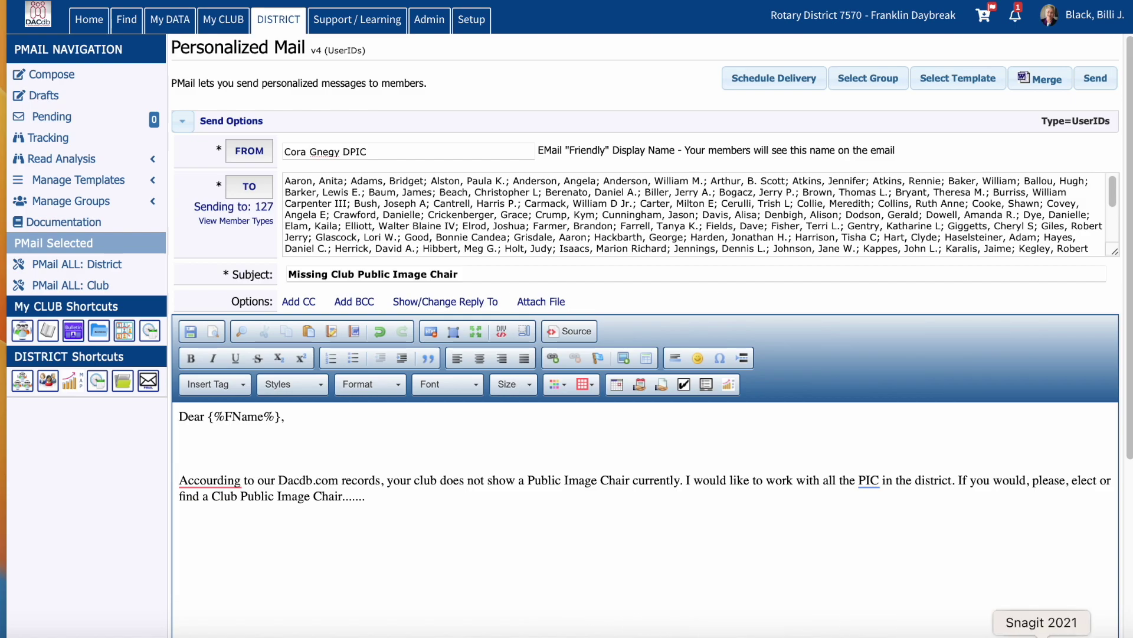
left_click(1042, 634)
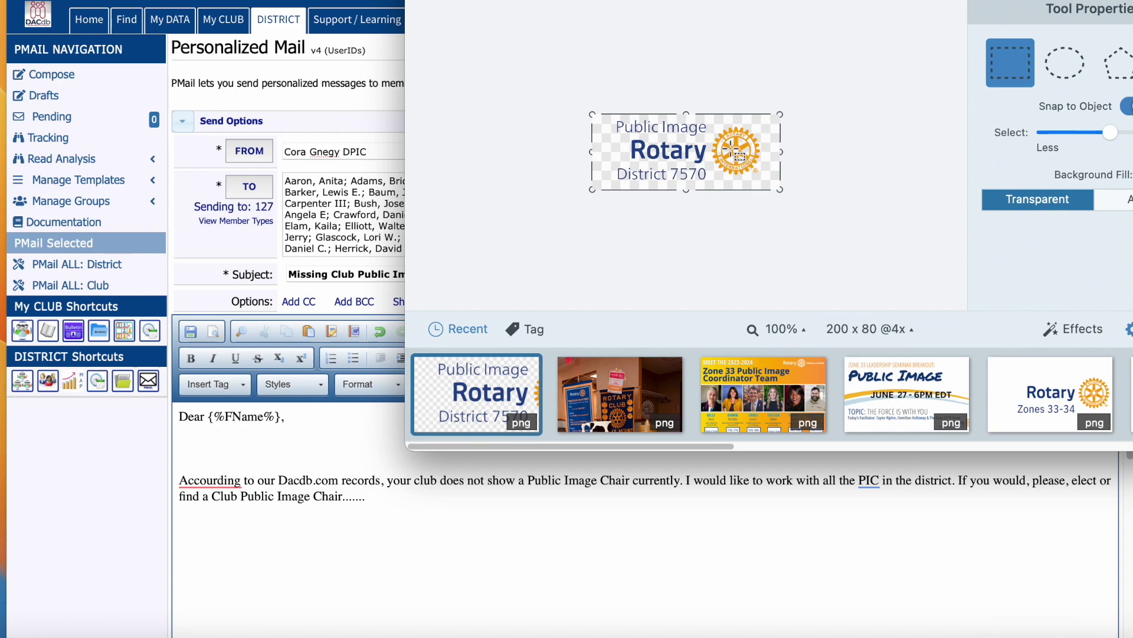
left_click(300, 443)
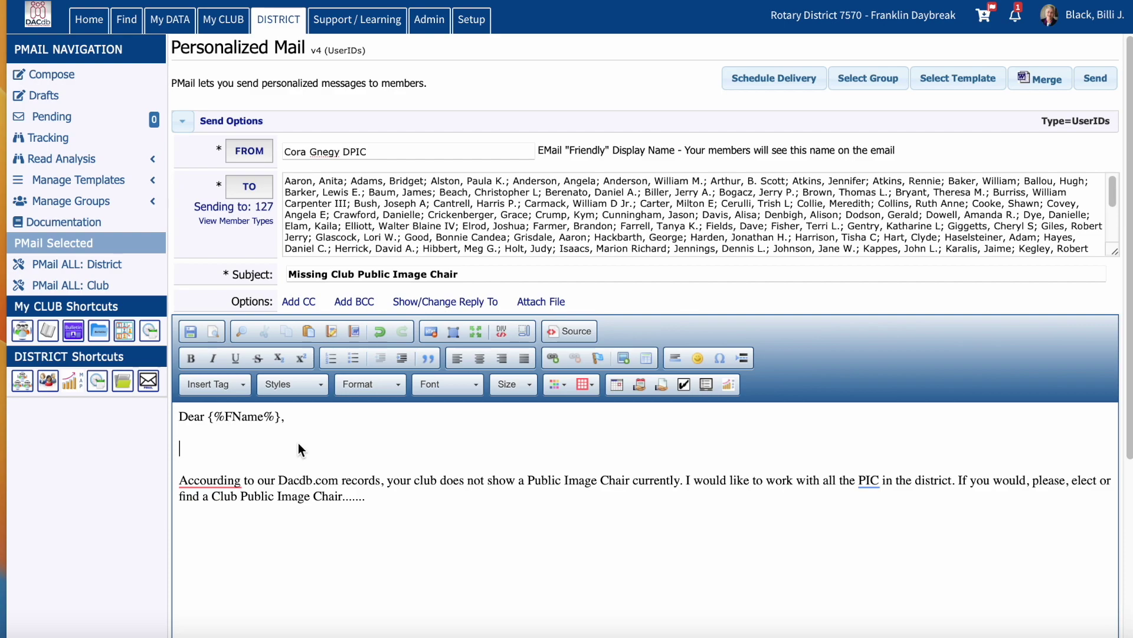
key("ctrl+v")
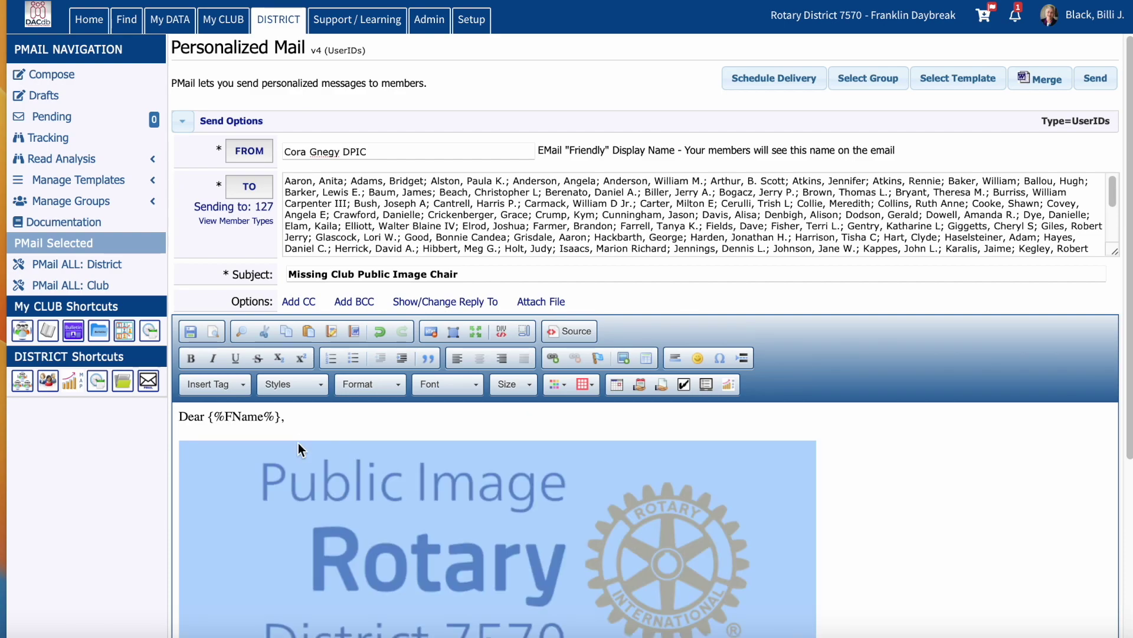
Step: Resize the logo to 250 wide and move it below the body paragraph
double_click(335, 475)
left_click_drag(440, 312, 372, 308)
type("250")
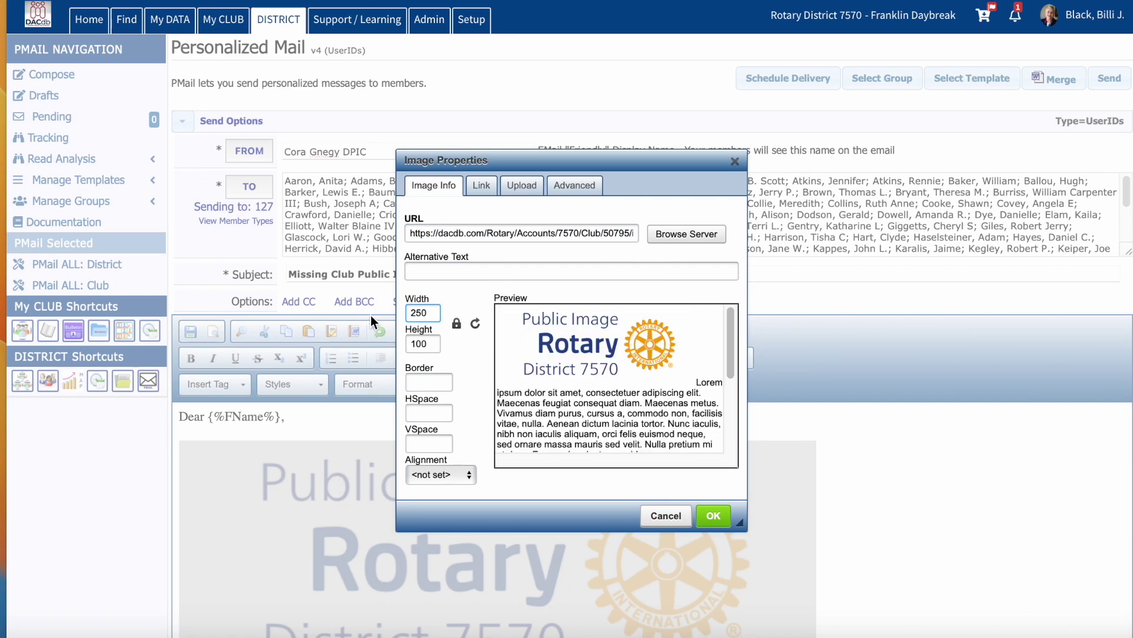
left_click(714, 514)
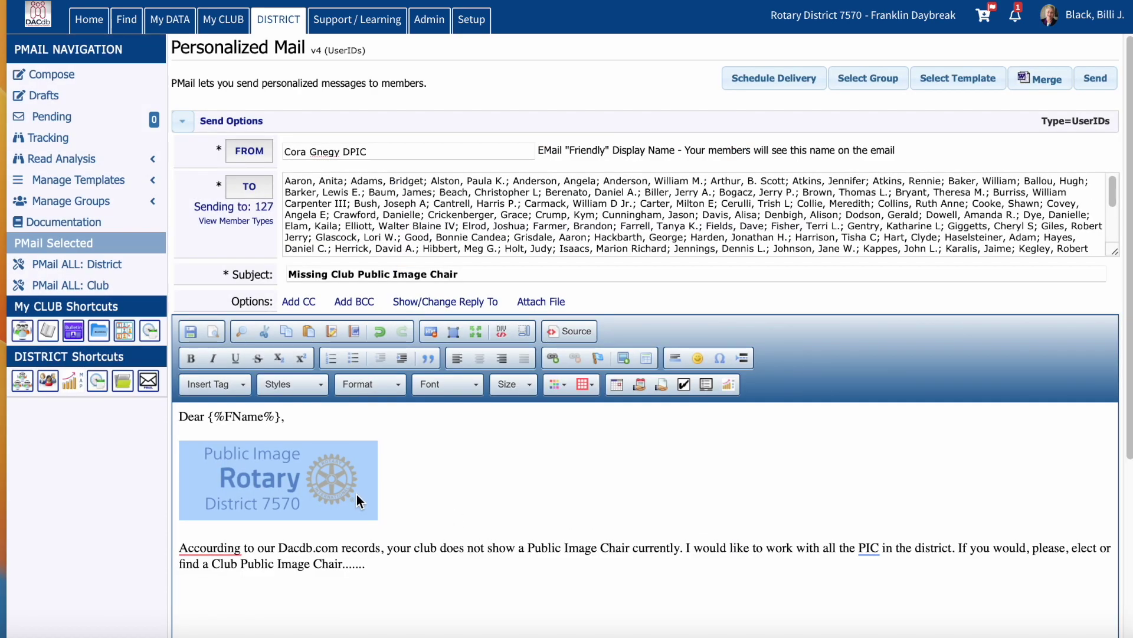
left_click_drag(356, 495, 354, 612)
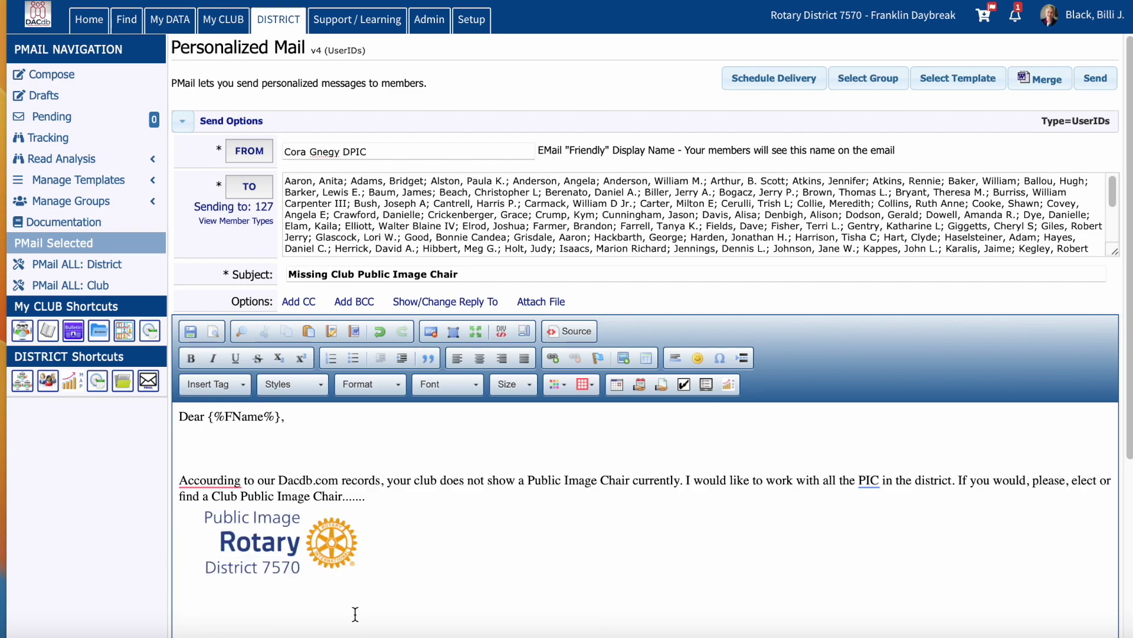
Step: Remove the blank lines after the greeting and sign off 'Sincerely,' with the sender's name and District Public Image Chair title
left_click(309, 445)
key("BackSpace")
key("BackSpace")
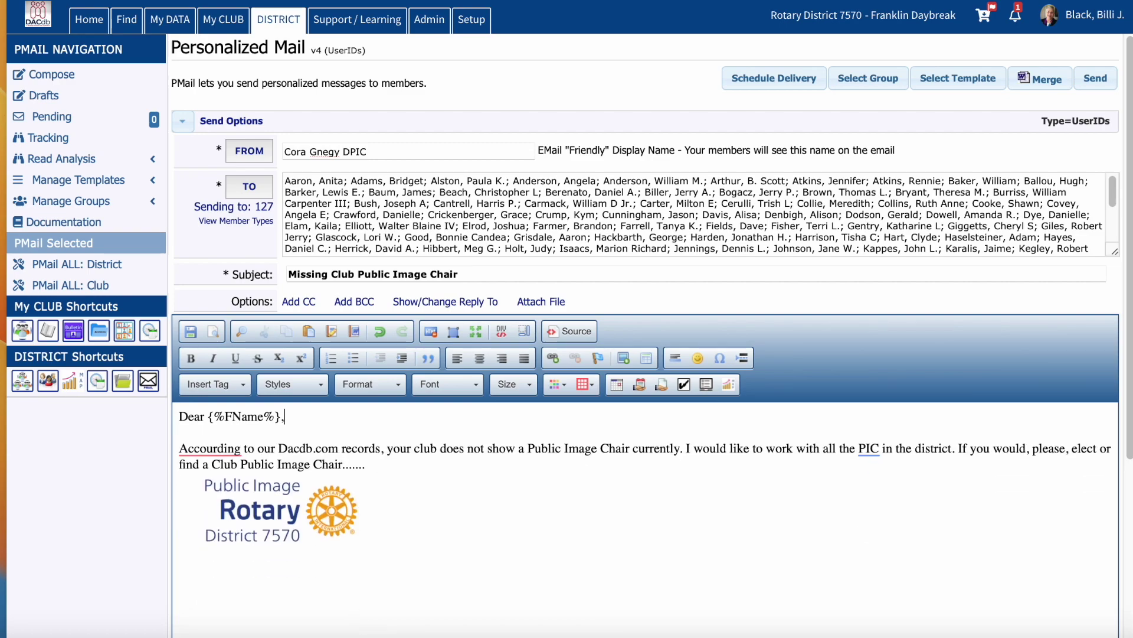
left_click(373, 464)
key("Return")
key("Return")
type("Sincerely,")
key("Return")
type("Cora ")
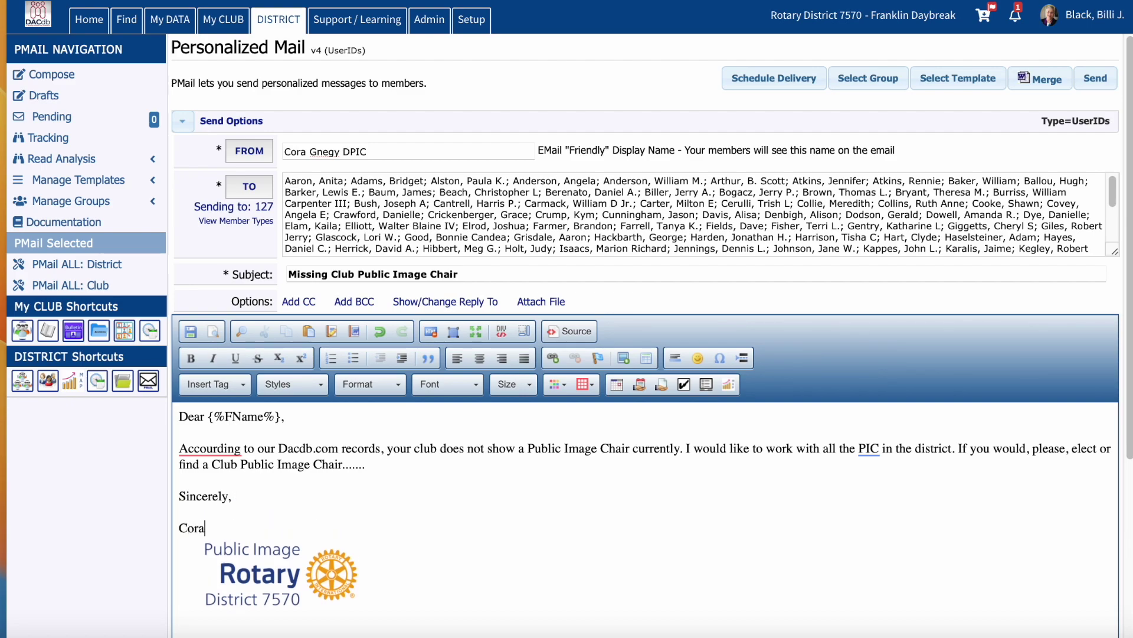
type("District Public Image Chair")
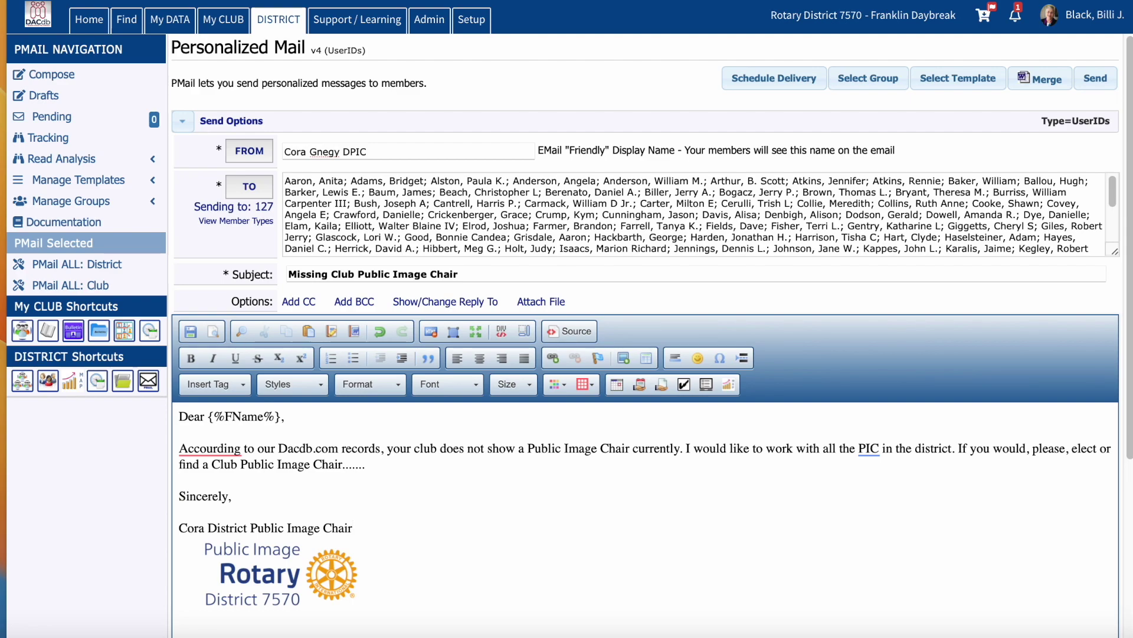
Step: Save the message as Club template 'PIC Missing' with Save Metadata and Replace Existing set to Yes
left_click(190, 334)
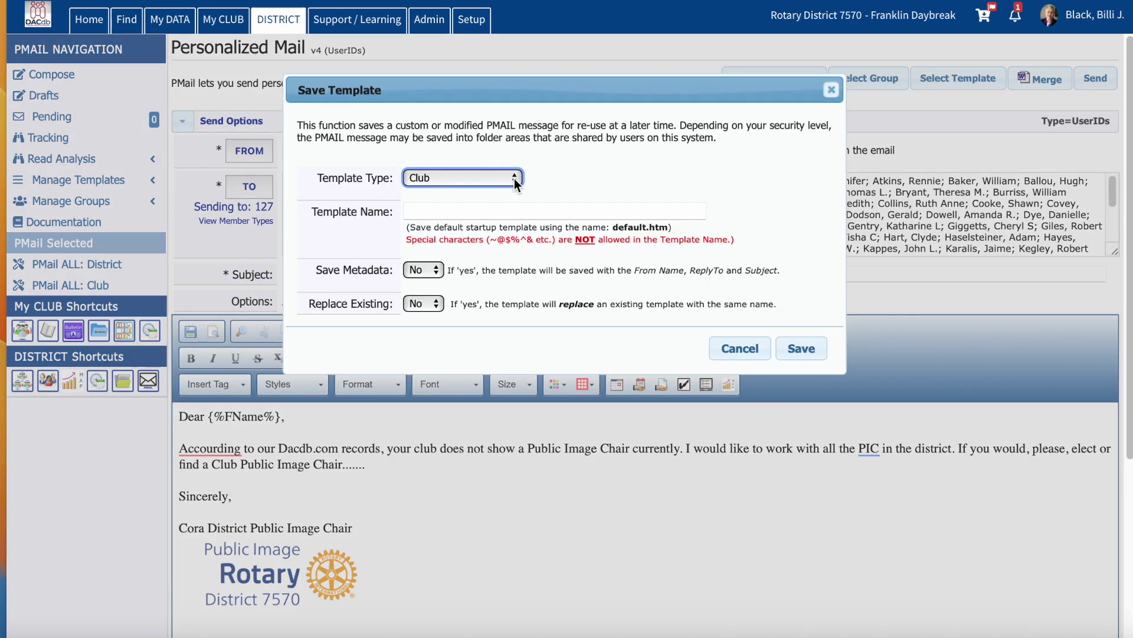
left_click(514, 209)
type("PI")
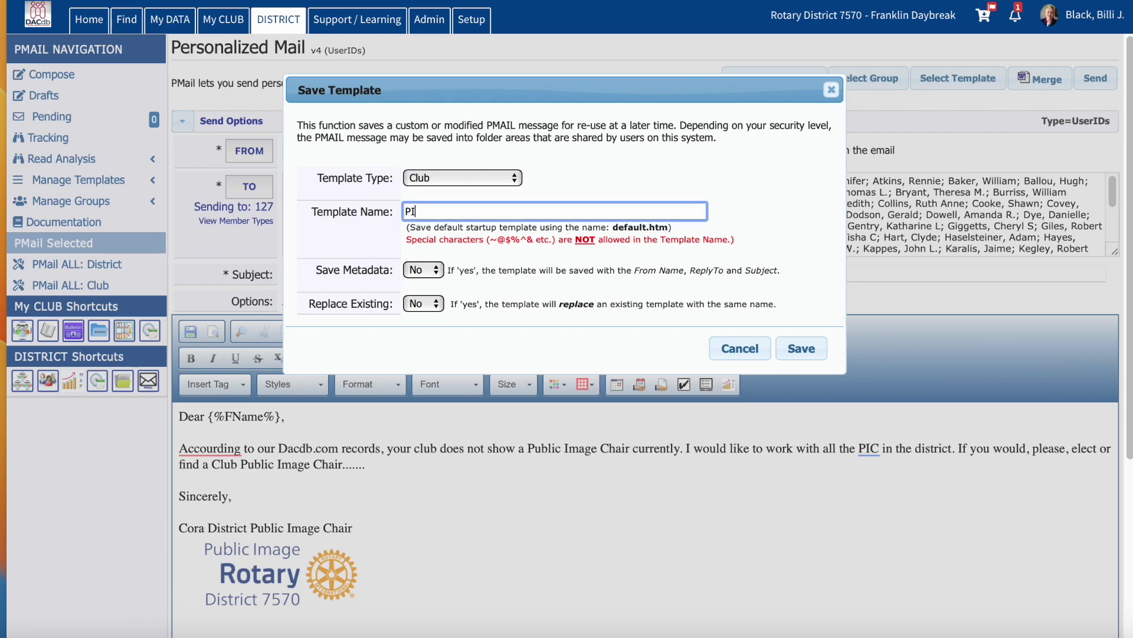
type("C Missing")
left_click(437, 270)
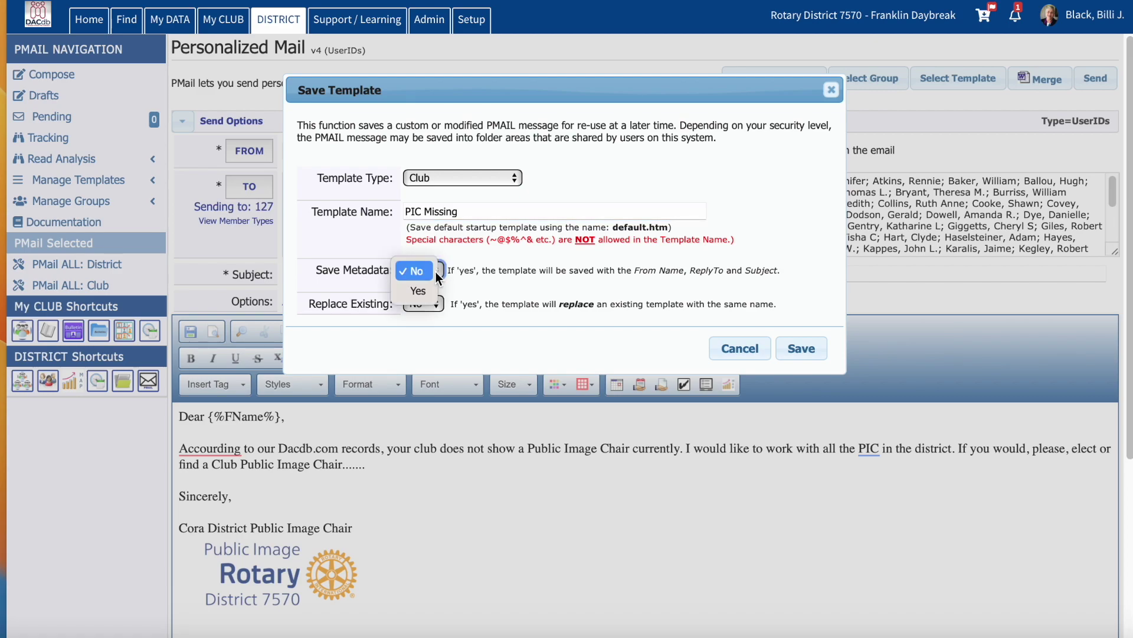
left_click(426, 292)
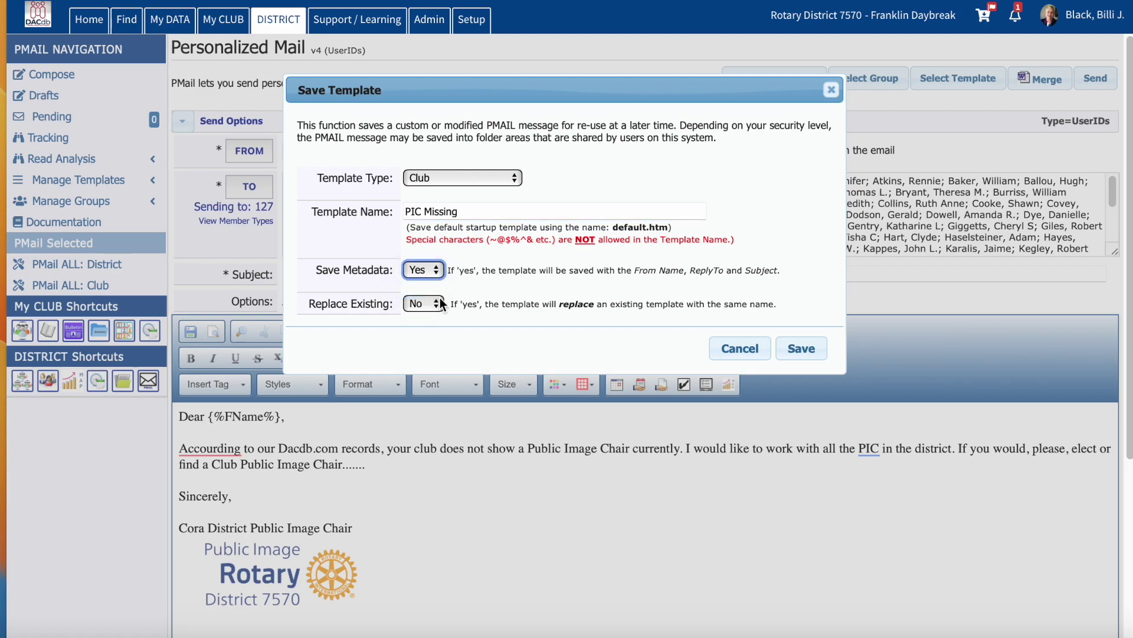
left_click(439, 302)
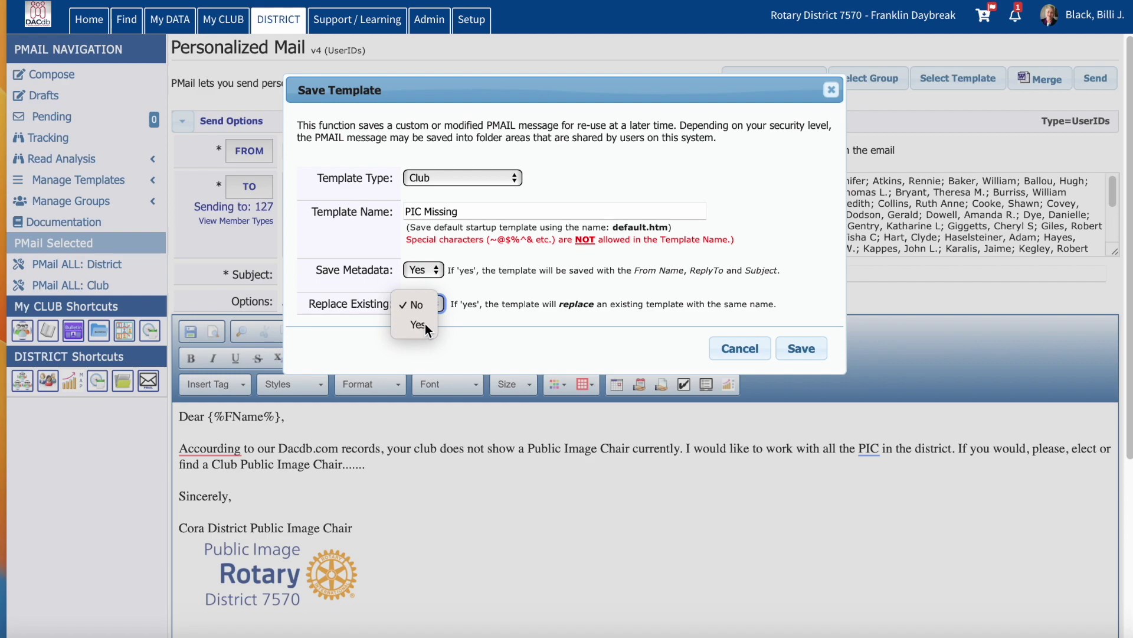
left_click(425, 324)
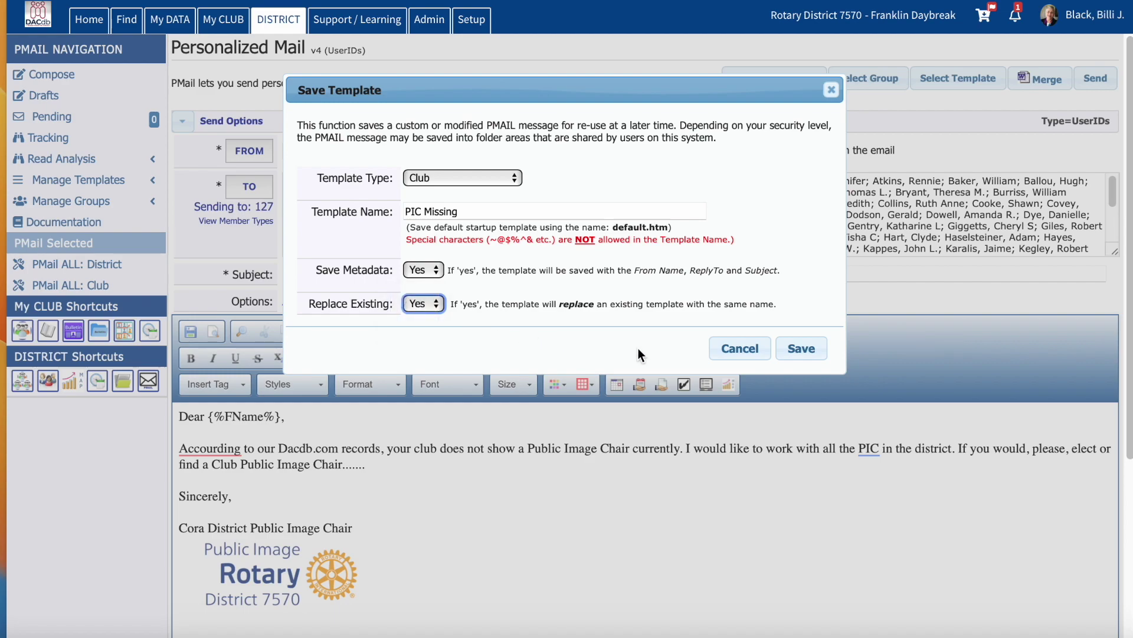
left_click(812, 355)
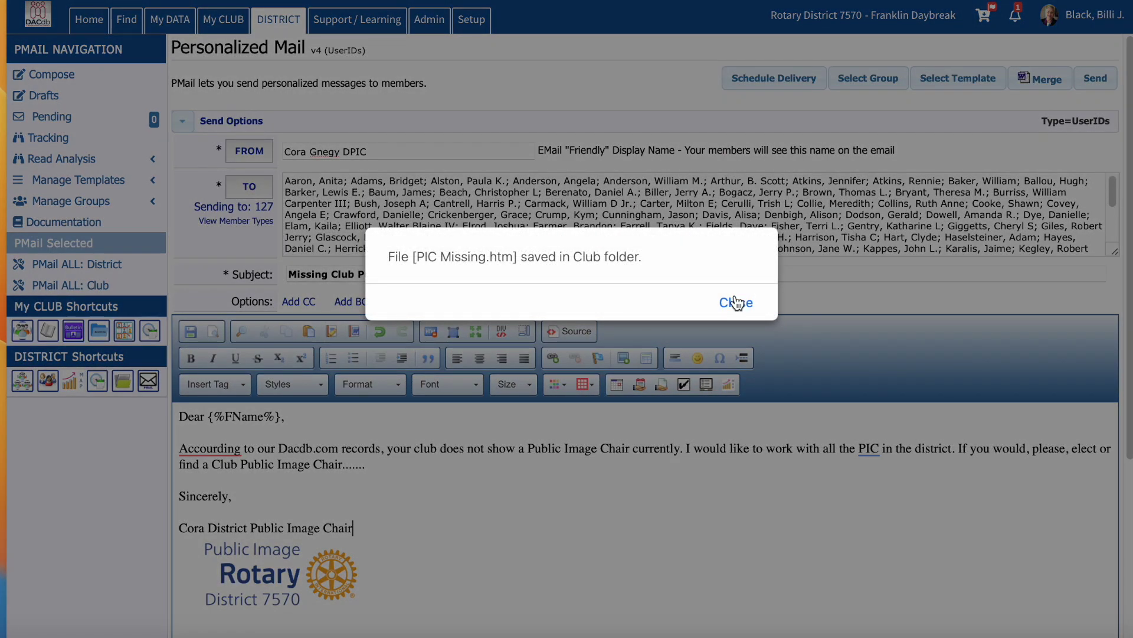
Step: Close the notice confirming PIC Missing.htm was saved in the Club folder
left_click(736, 302)
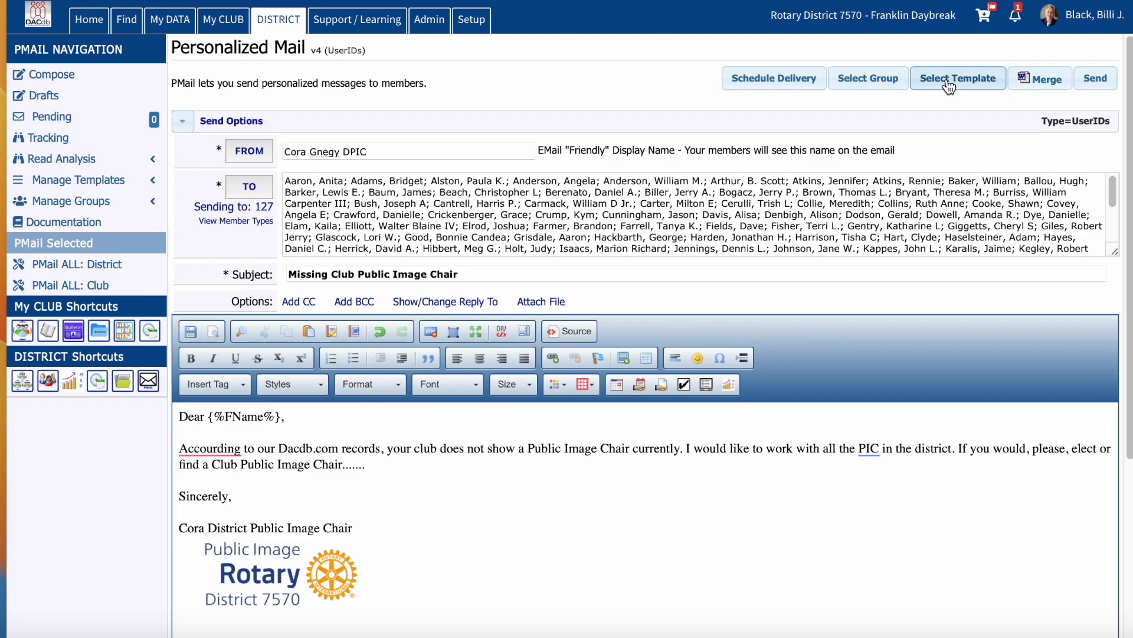